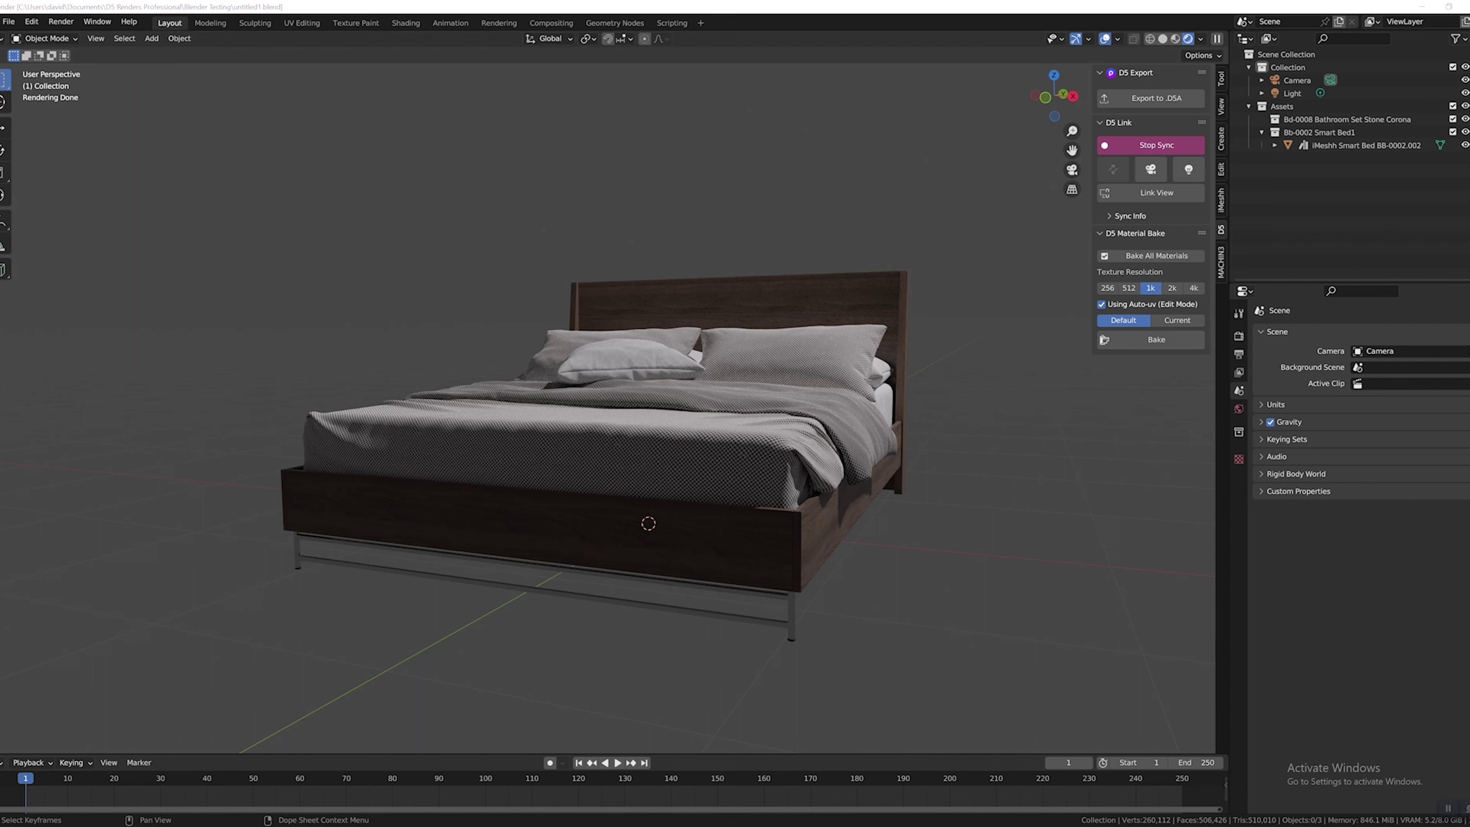
Step: Inspect the bed model from several angles and check its Bedroom entry in the iMeshh library, returning to the D5 sync tools
mouse_move(653, 596)
middle_down()
mouse_move(508, 573)
mouse_move(646, 562)
mouse_move(642, 579)
mouse_move(672, 588)
middle_up()
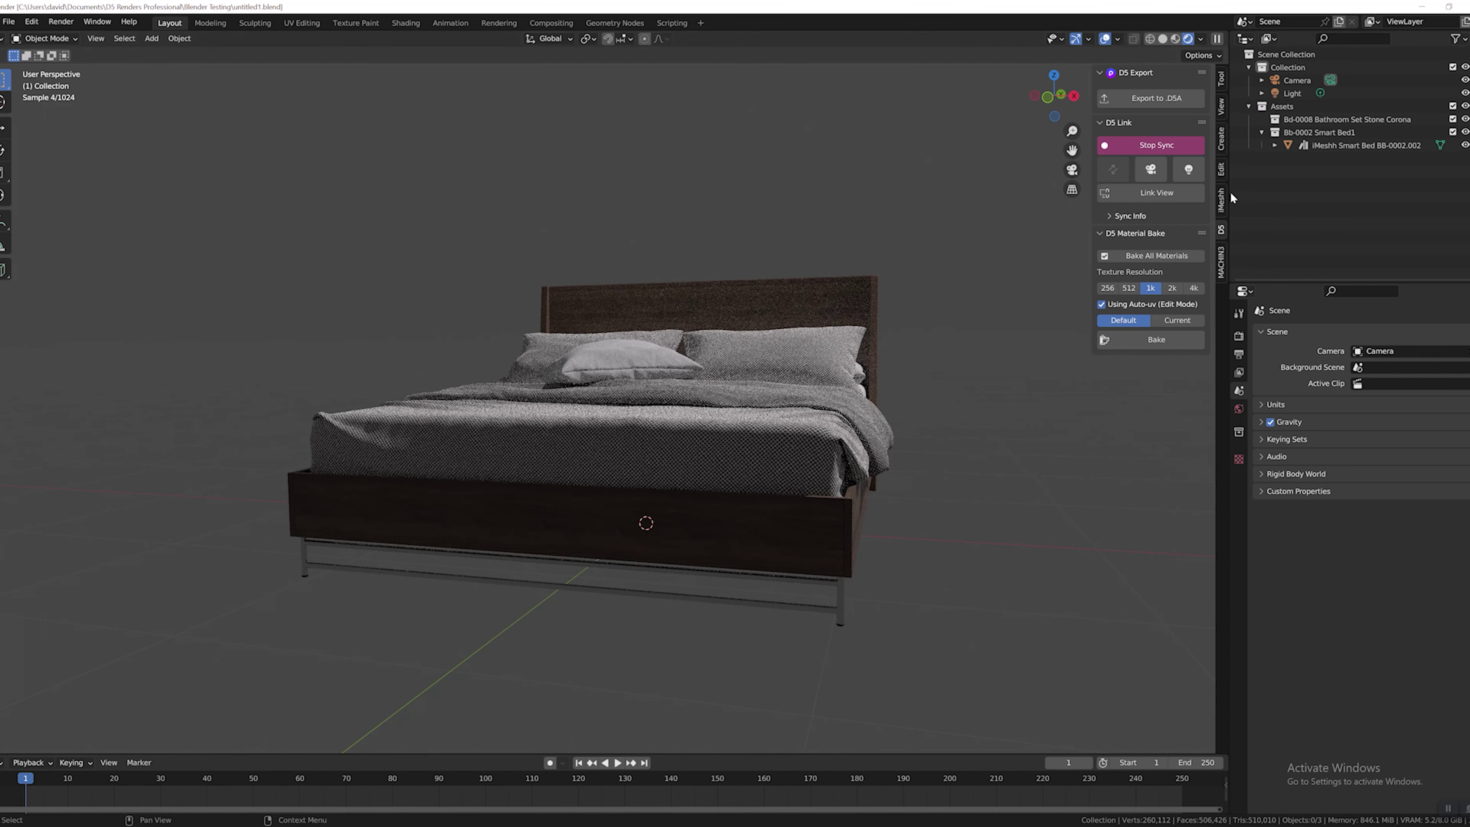
click(1221, 202)
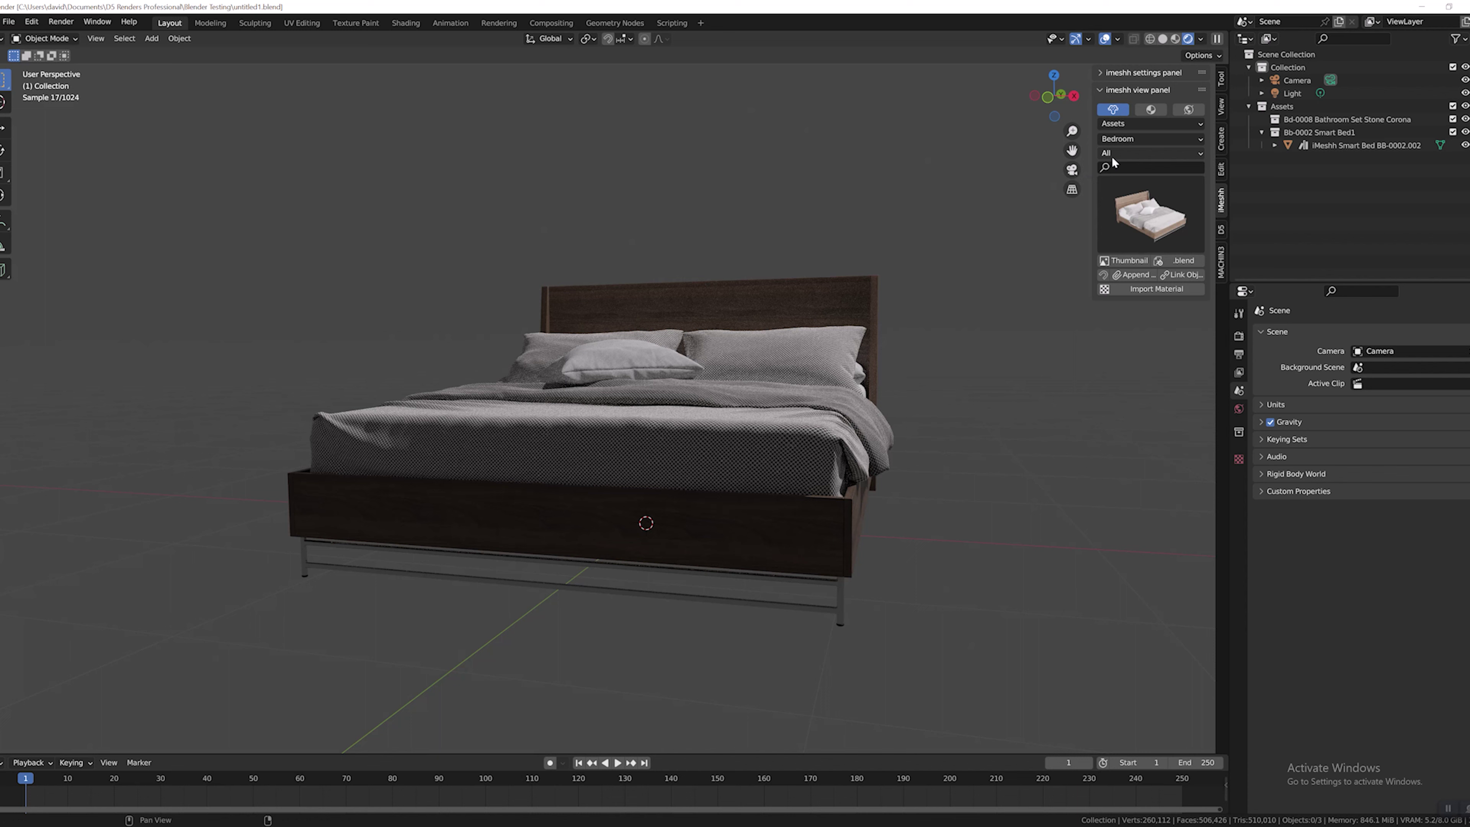
middle_drag(919, 311, 1146, 286)
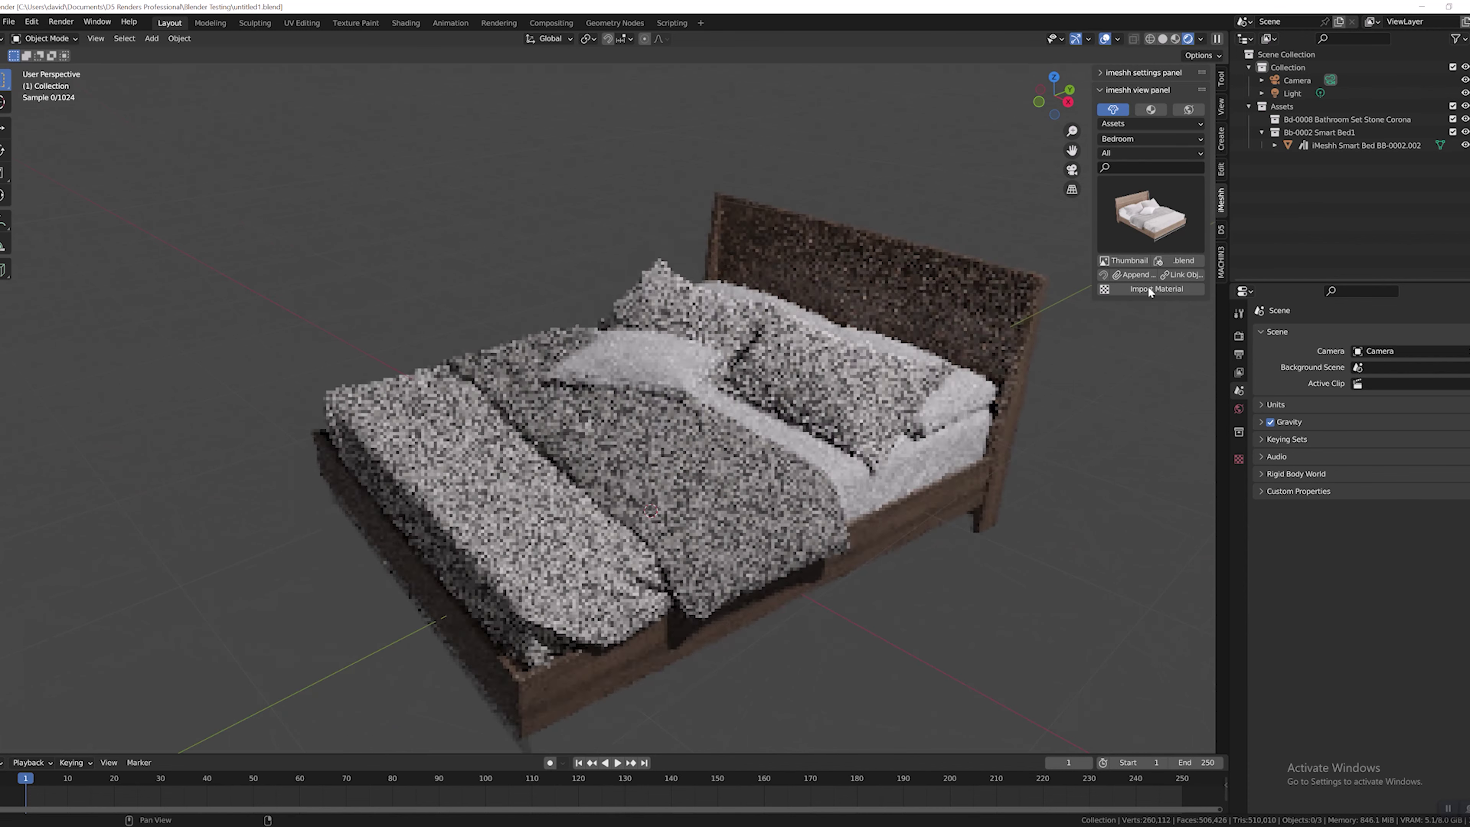
click(1221, 231)
middle_drag(1014, 616, 1136, 530)
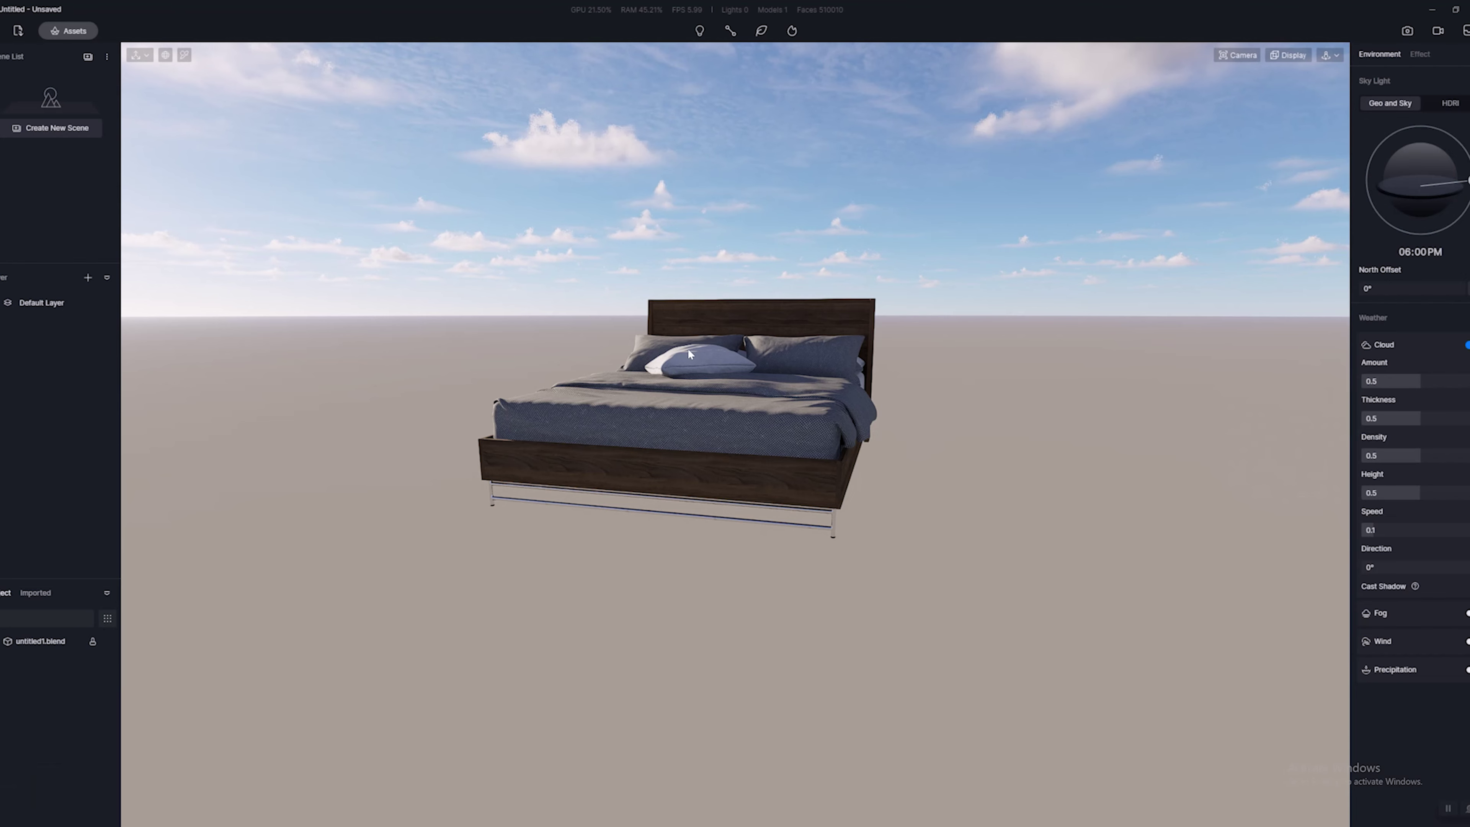
Step: Switch to D5 Render and set the Geo and Sky time of day to 09:38 AM to relight the synced bed
scroll(802, 376, up, 4)
scroll(802, 376, down, 3)
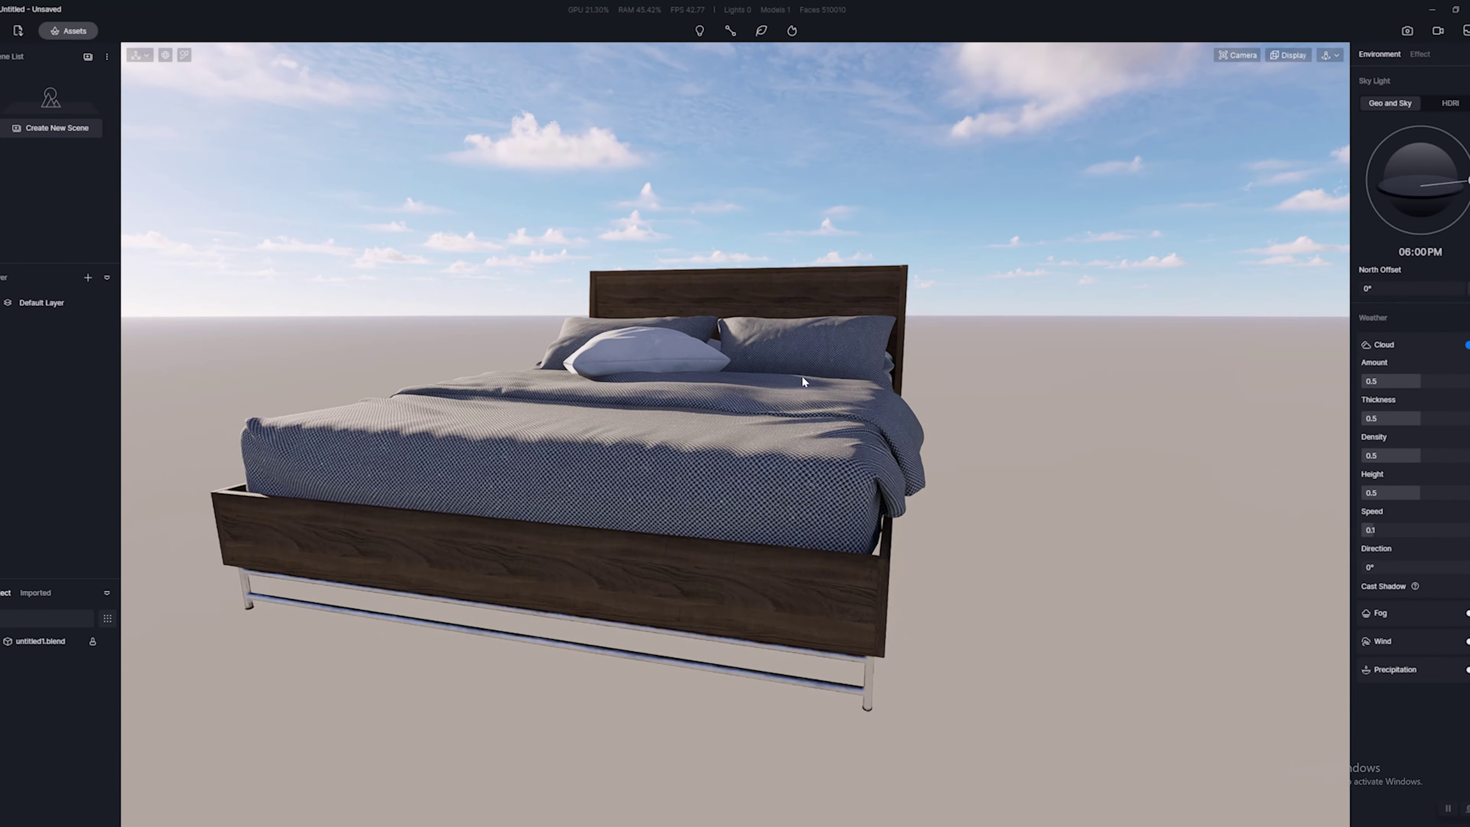
middle_drag(801, 376, 773, 368)
right_drag(772, 366, 821, 360)
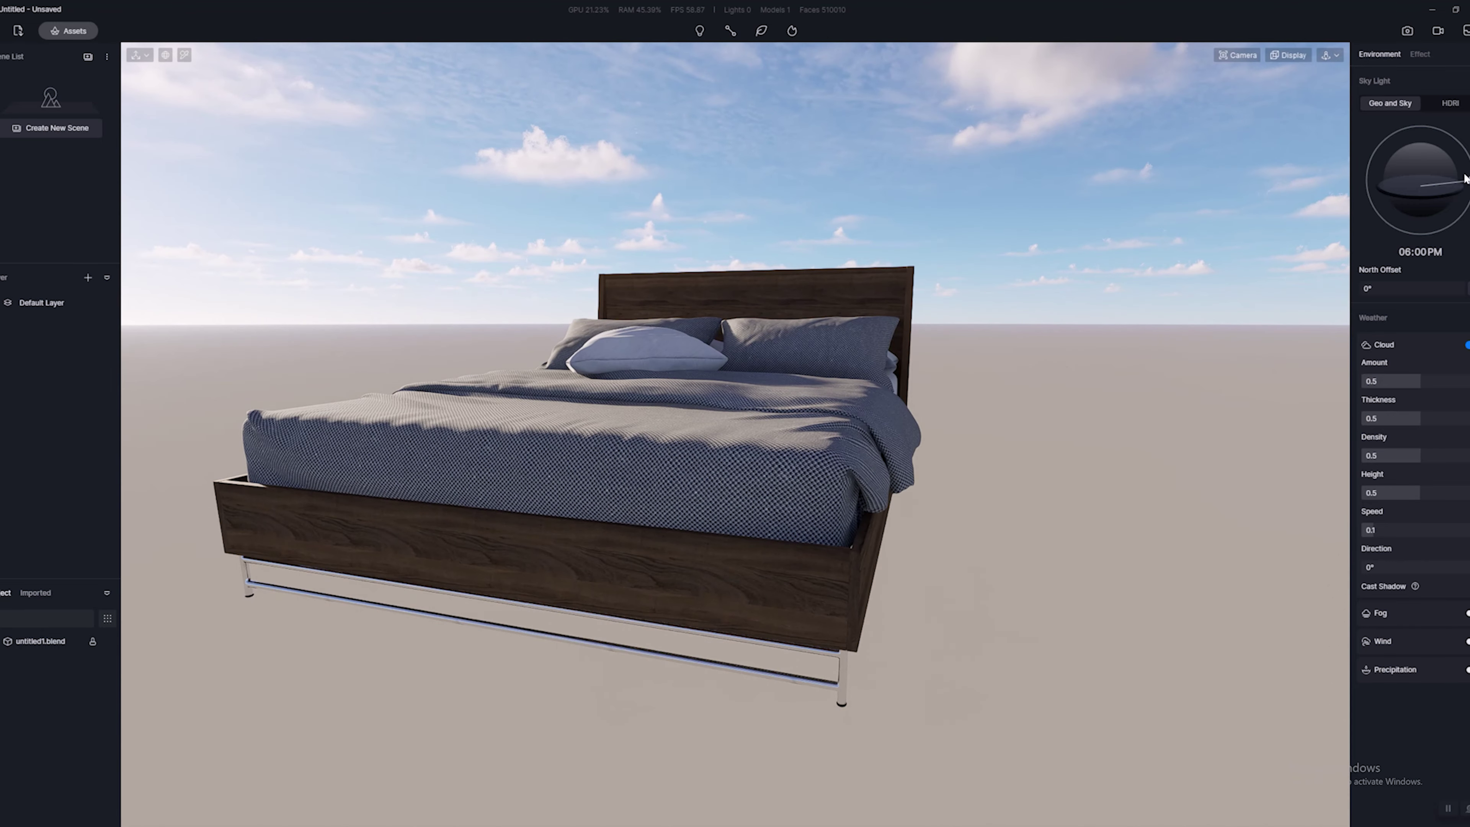
drag(1466, 180, 1269, 132)
scroll(752, 382, down, 3)
right_drag(718, 403, 732, 370)
middle_drag(732, 371, 808, 426)
scroll(780, 432, up, 2)
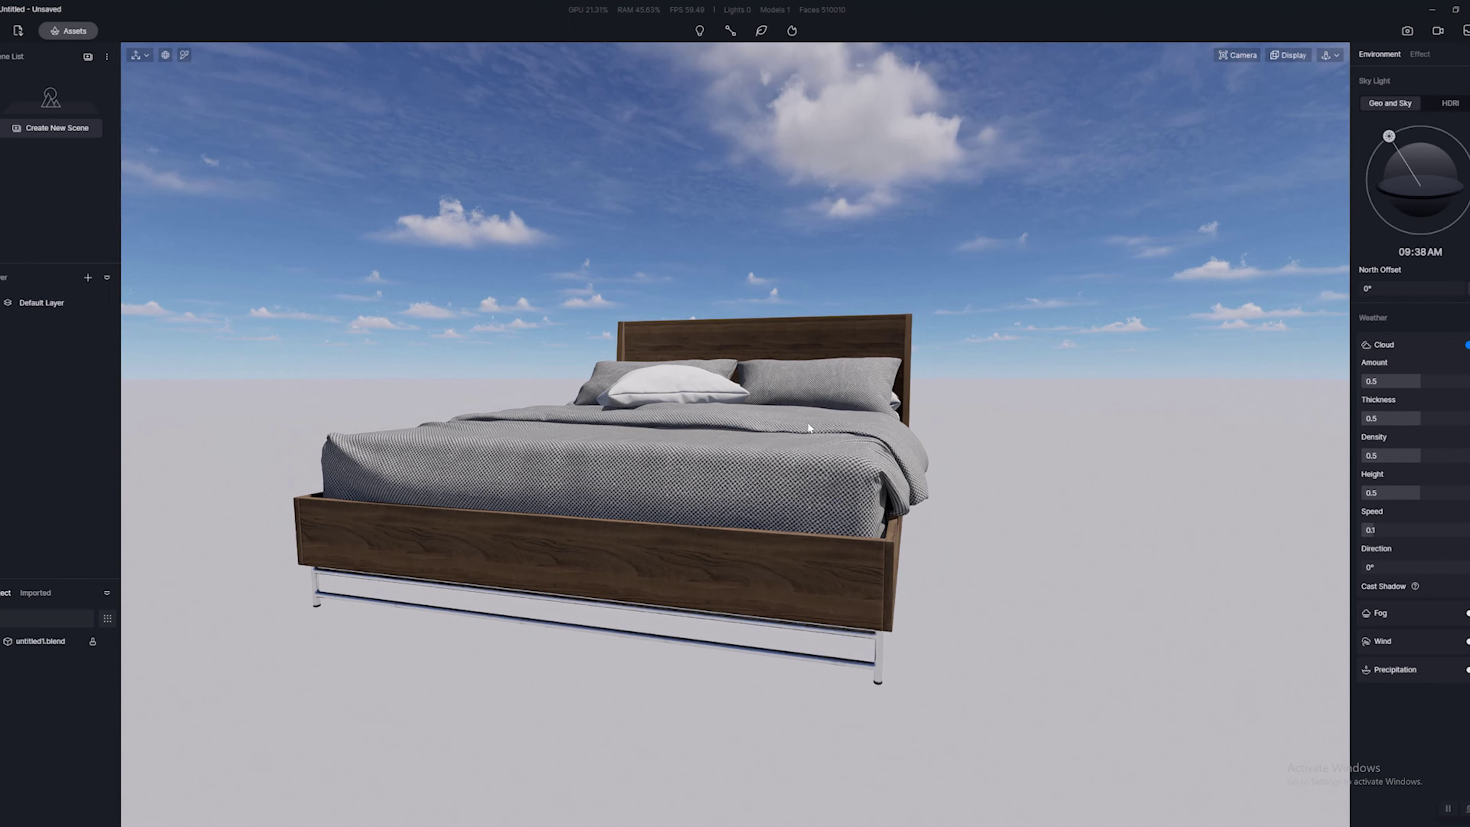
Step: Examine the asset library's online materials, online models and local models, and close the library
click(65, 32)
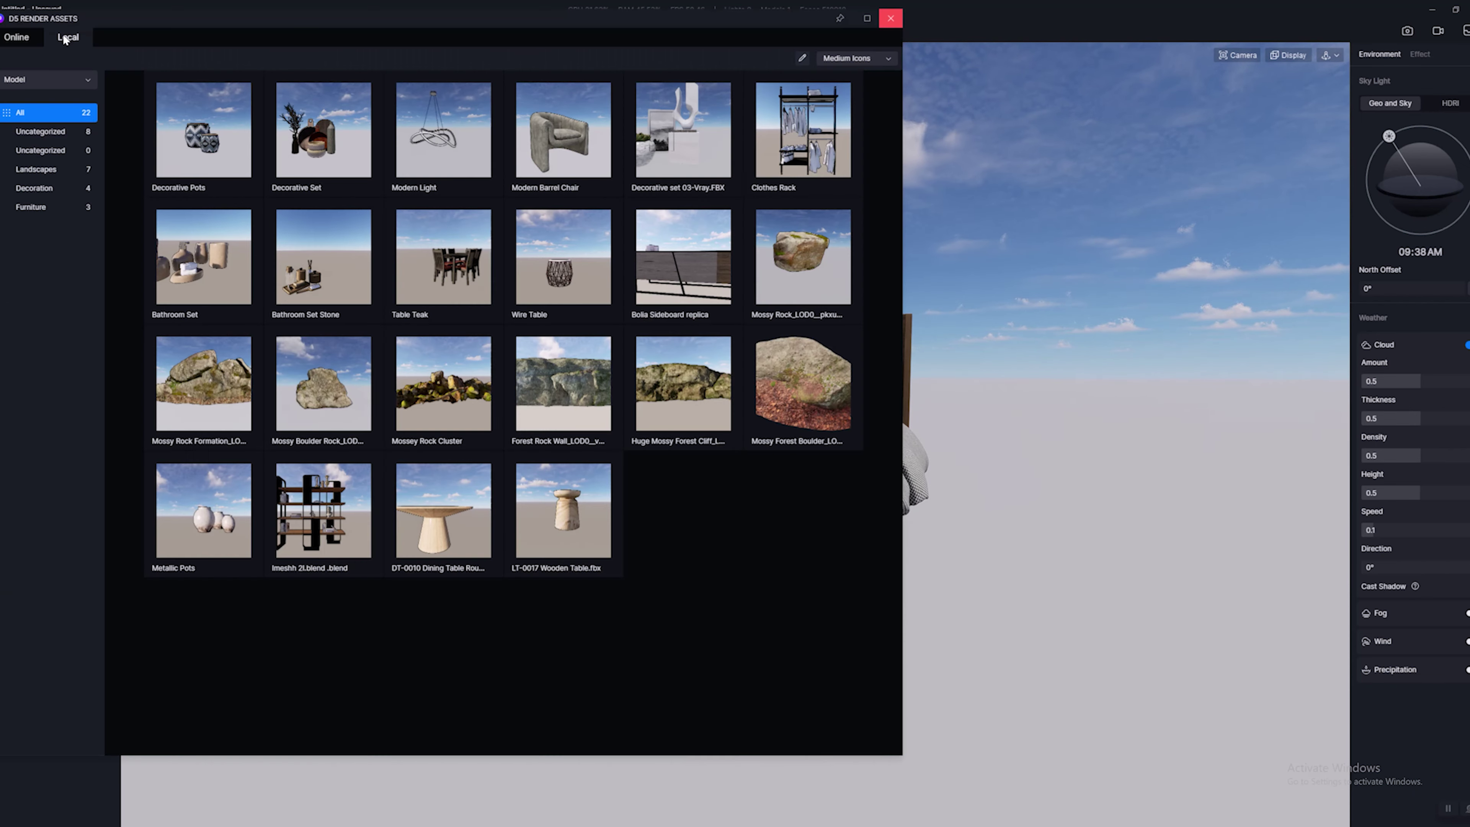
click(7, 45)
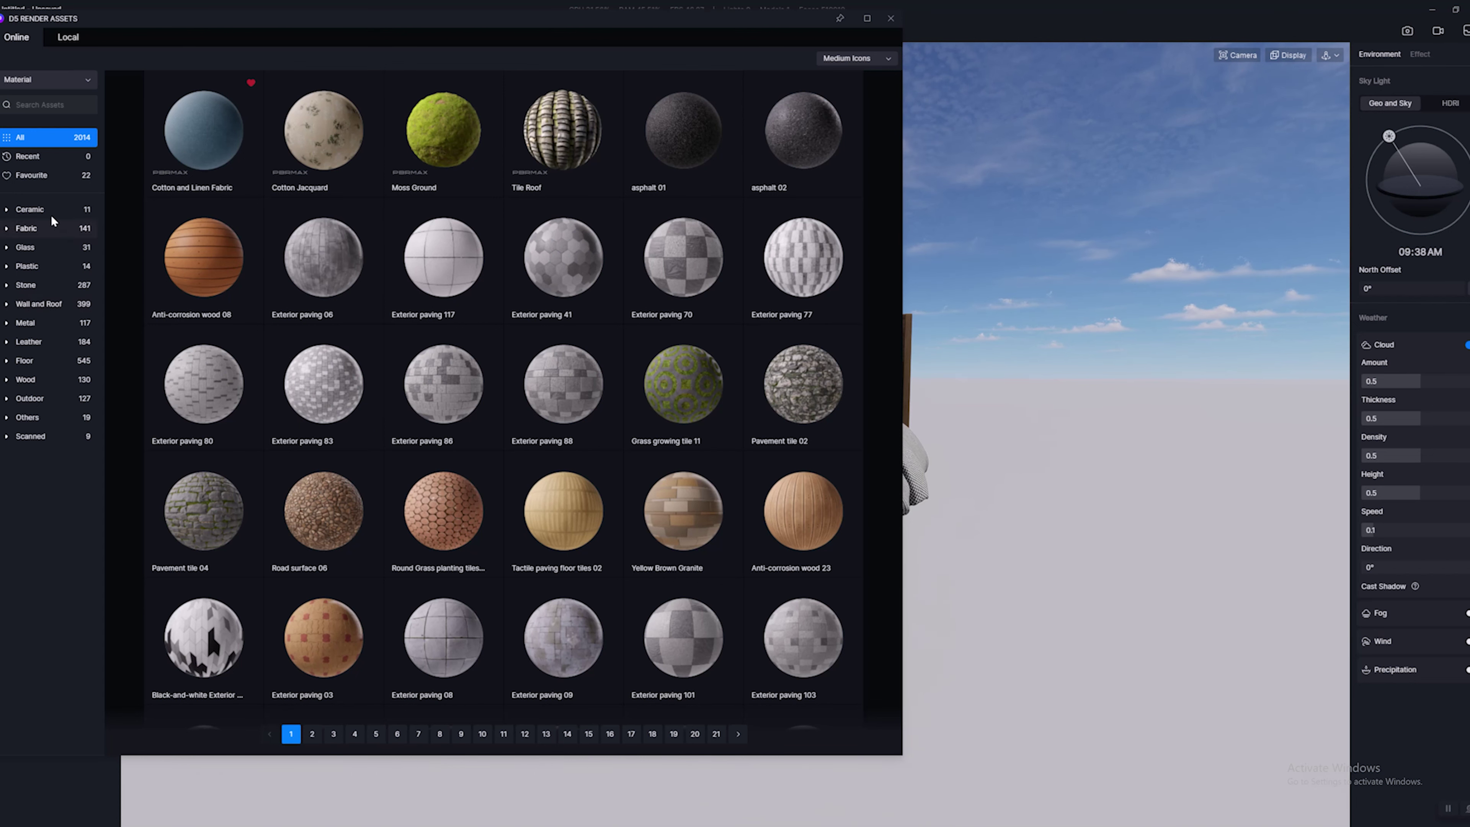
click(22, 87)
click(29, 99)
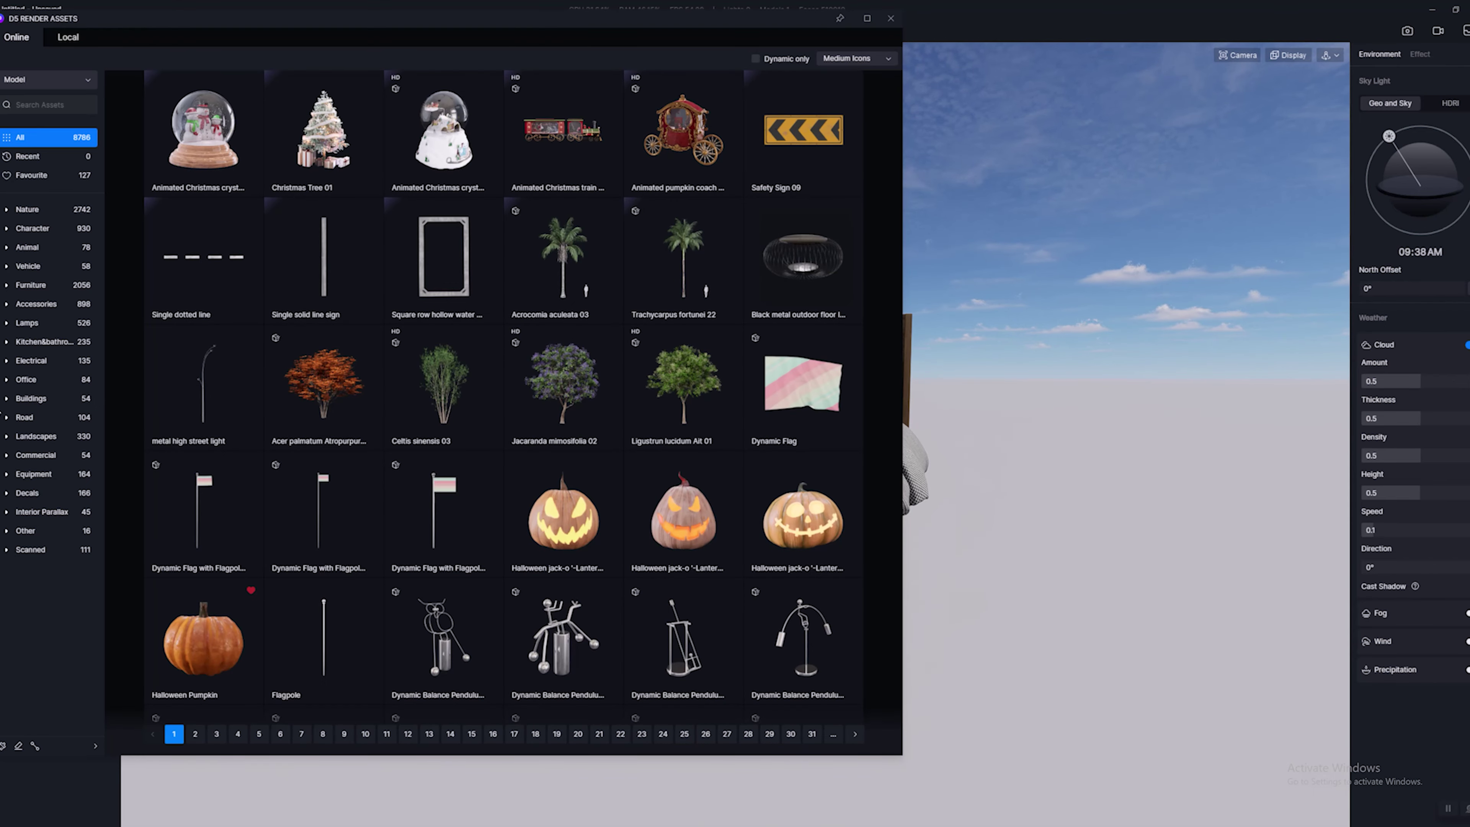
click(58, 83)
click(80, 35)
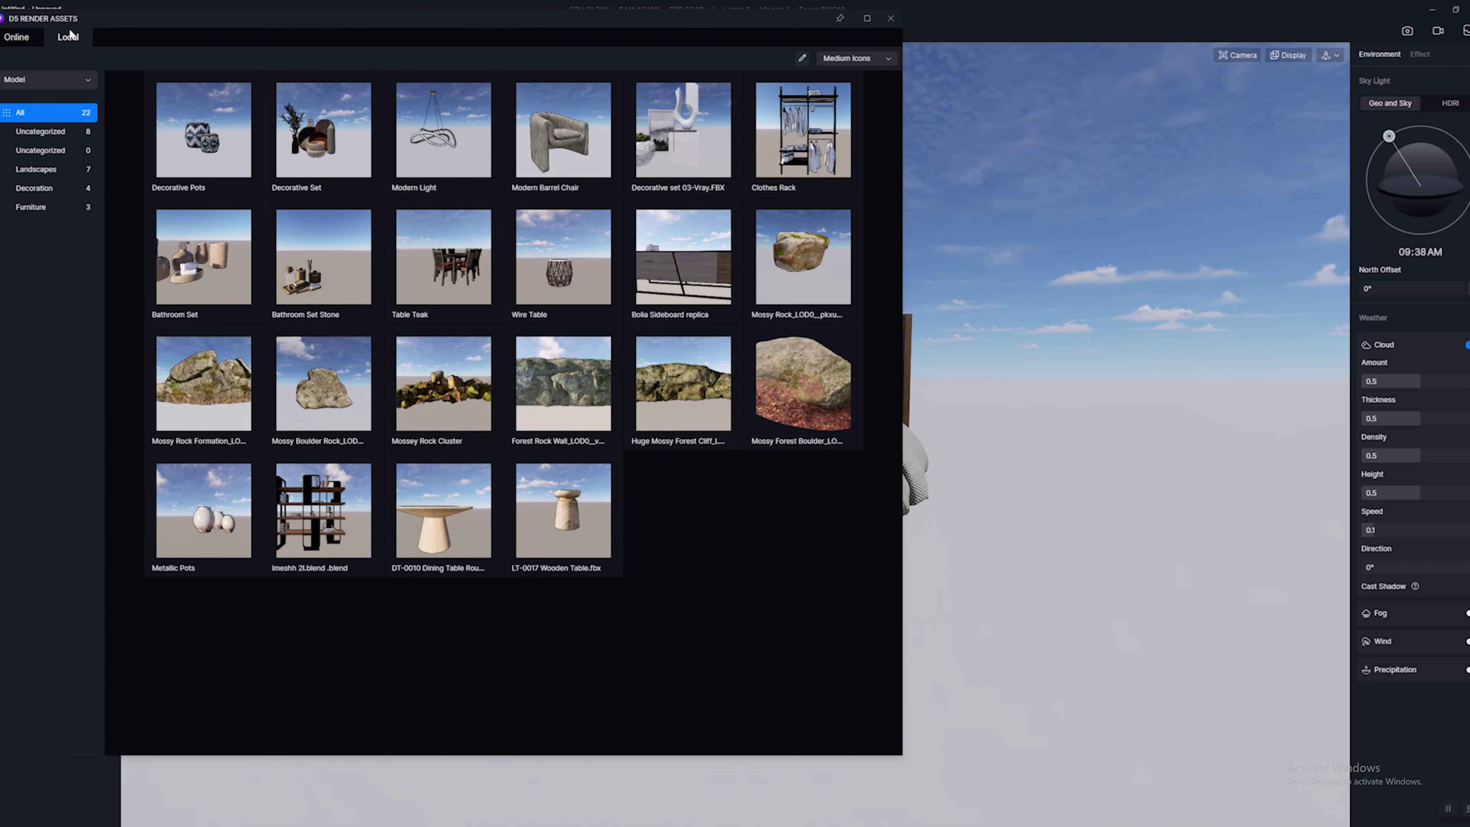
click(890, 18)
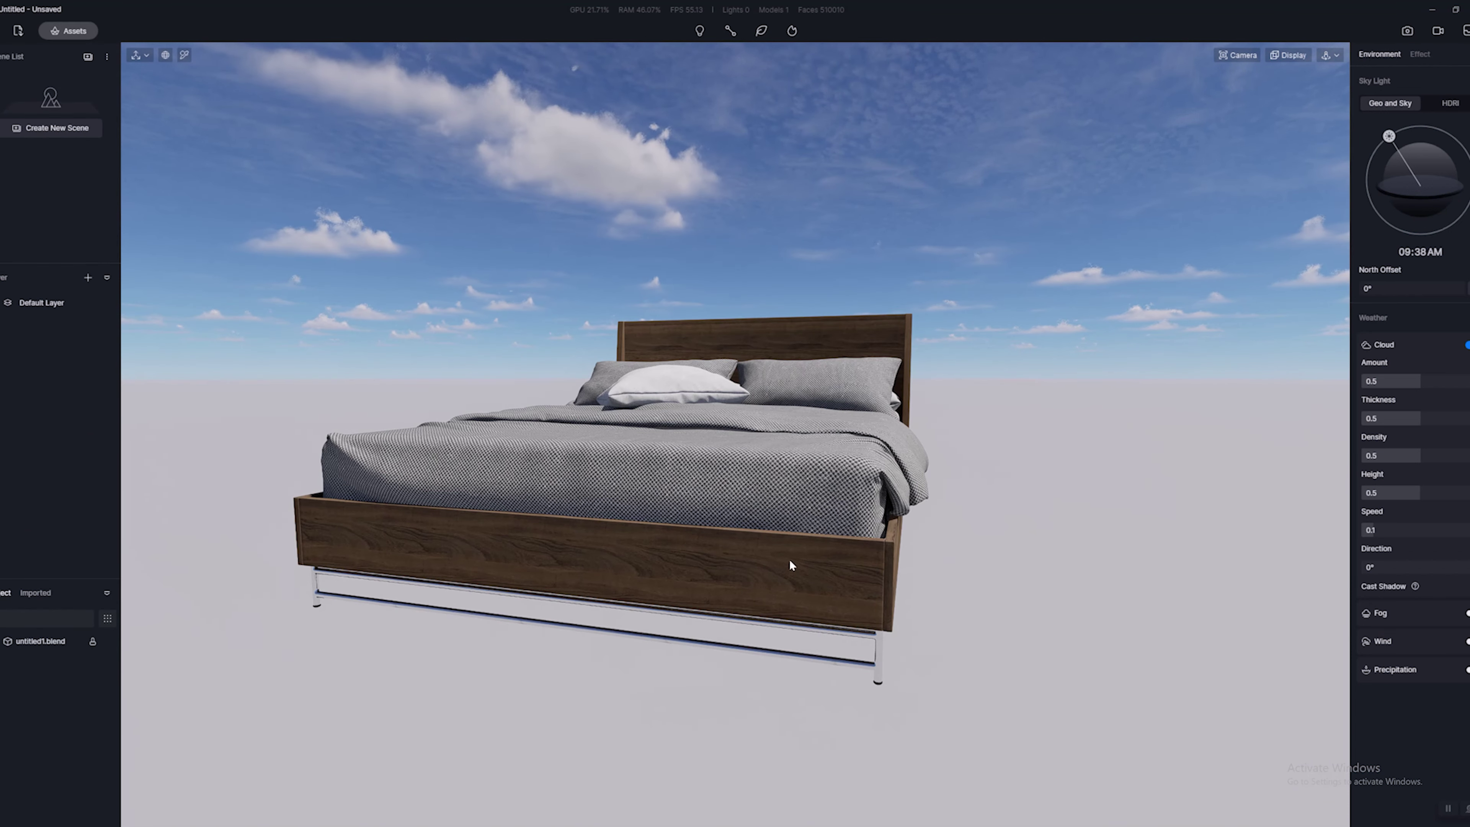
Step: Rename the synced untitled1.blend object as Imeshh Bed 1
click(658, 513)
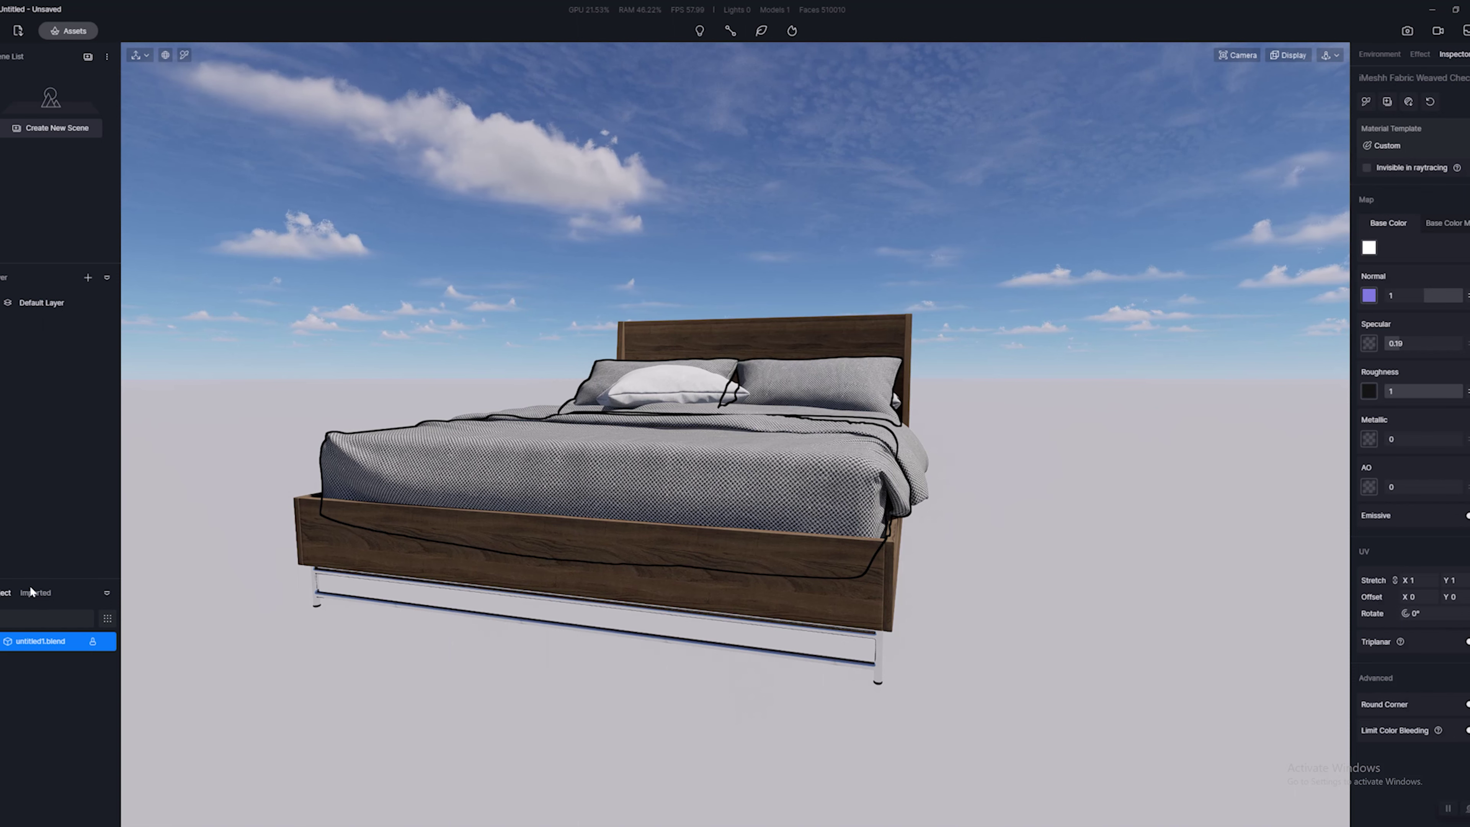
right_click(35, 639)
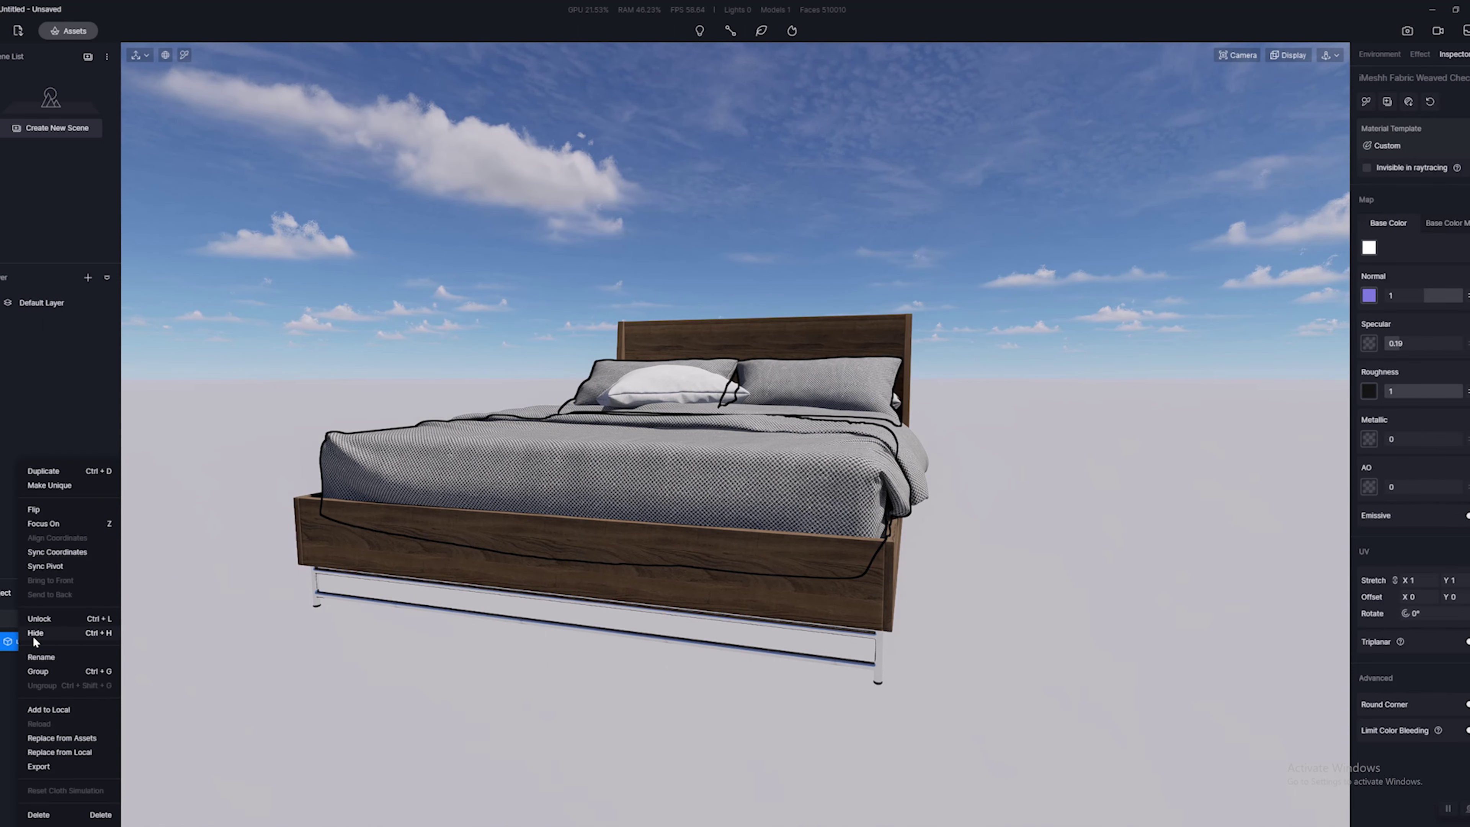
click(57, 659)
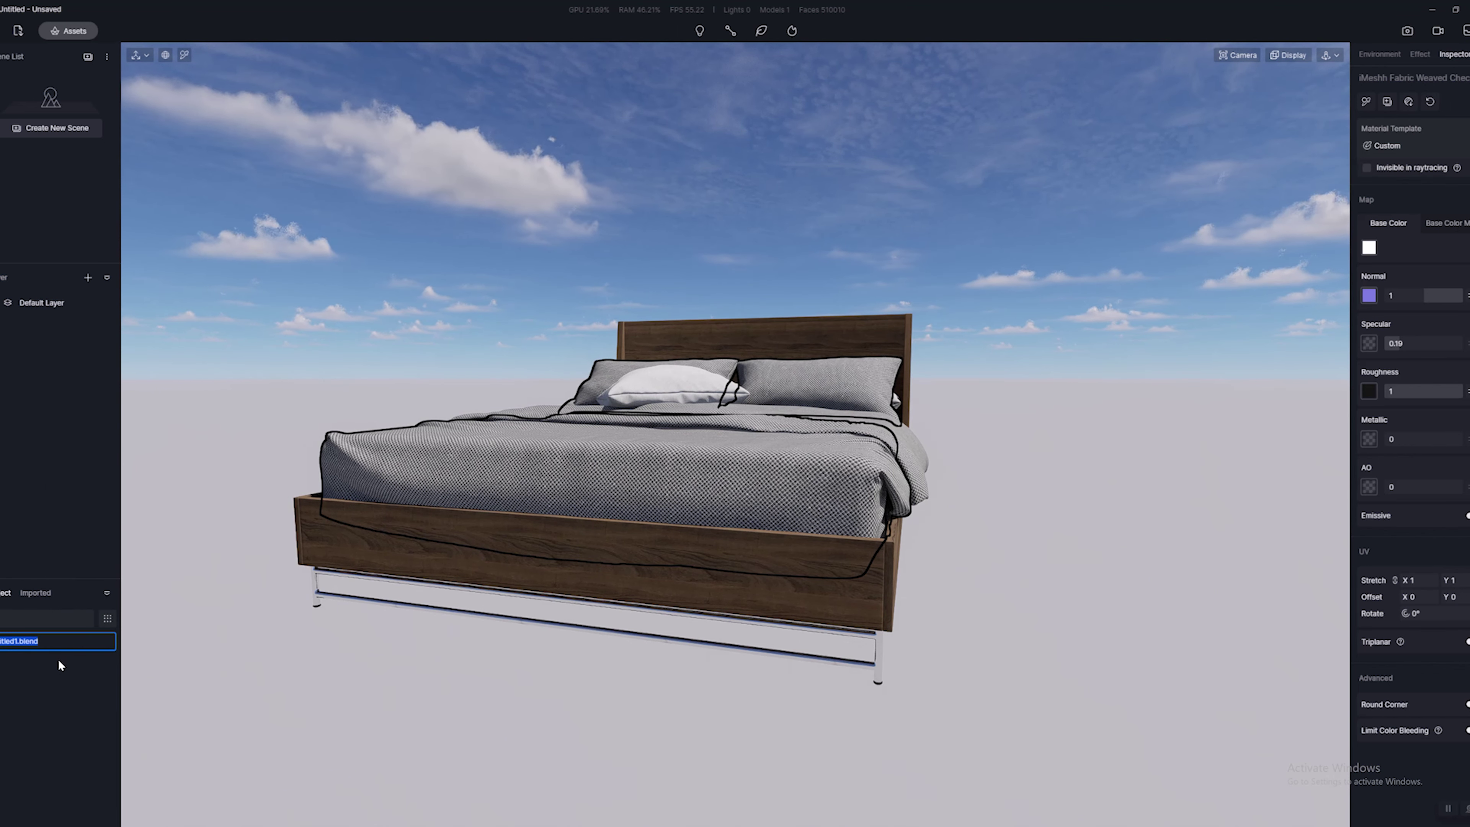
text(iMeshh)
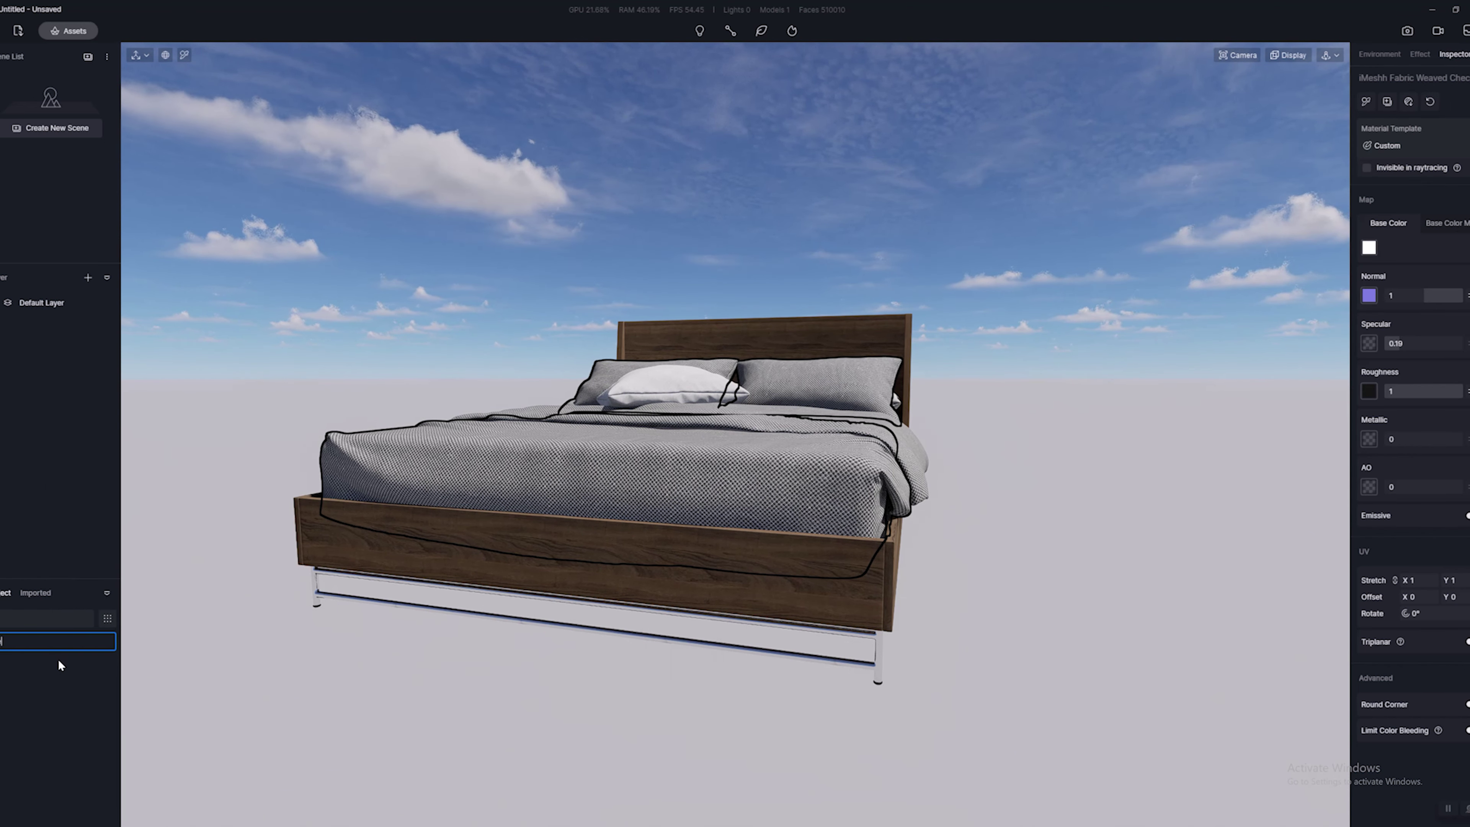
text( B)
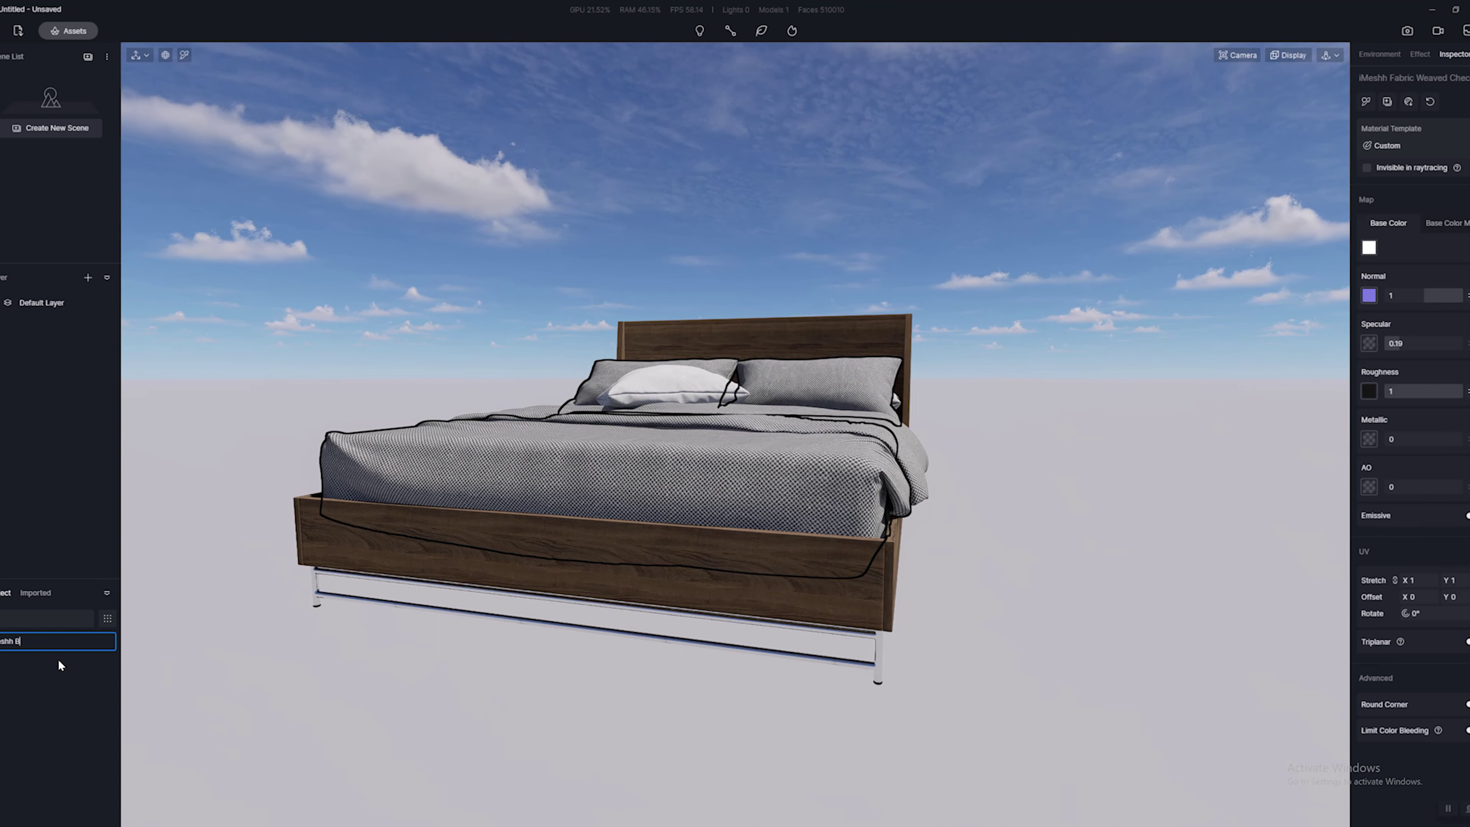
text(ed 1)
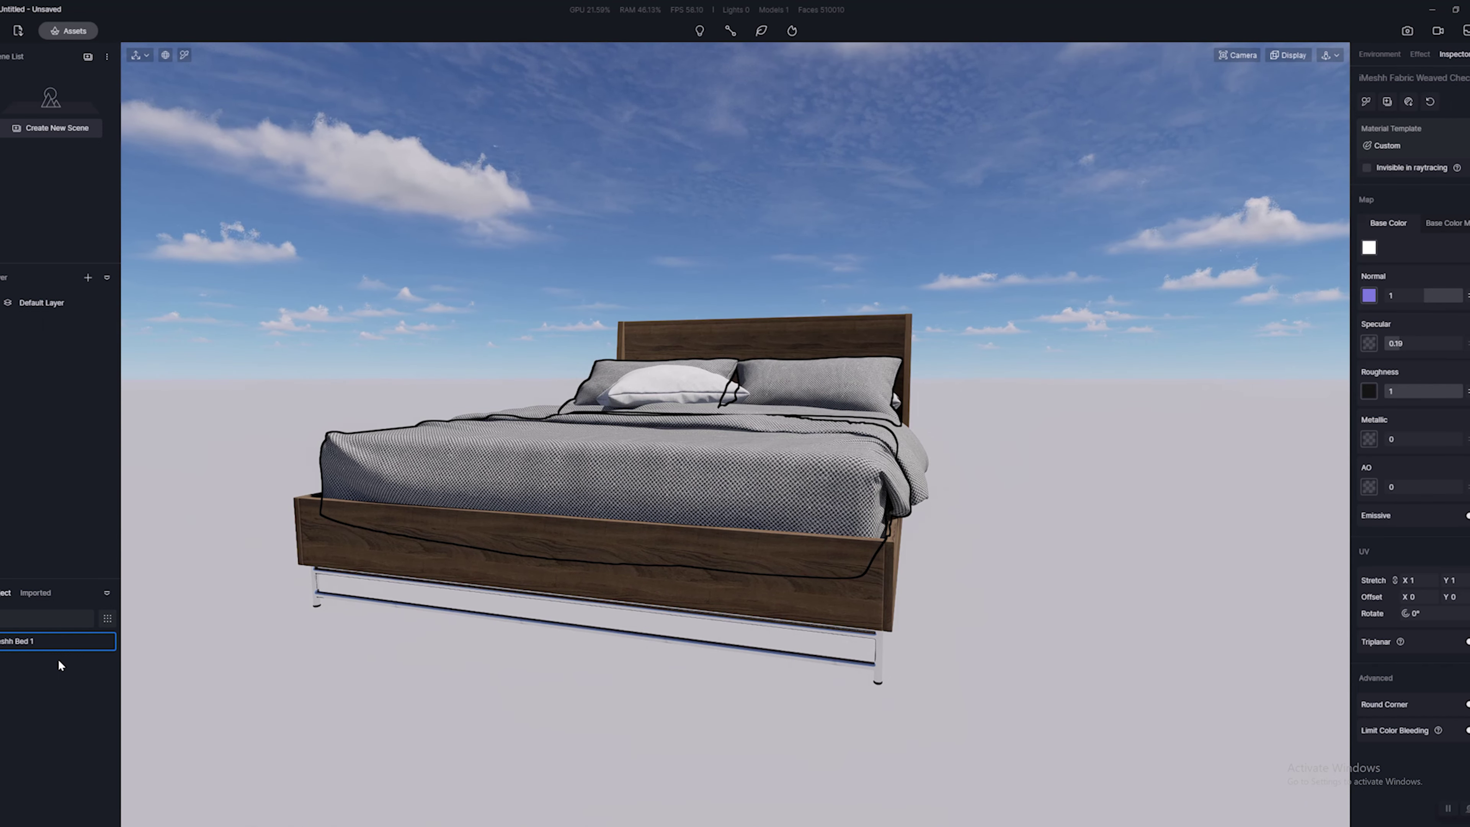
key(Return)
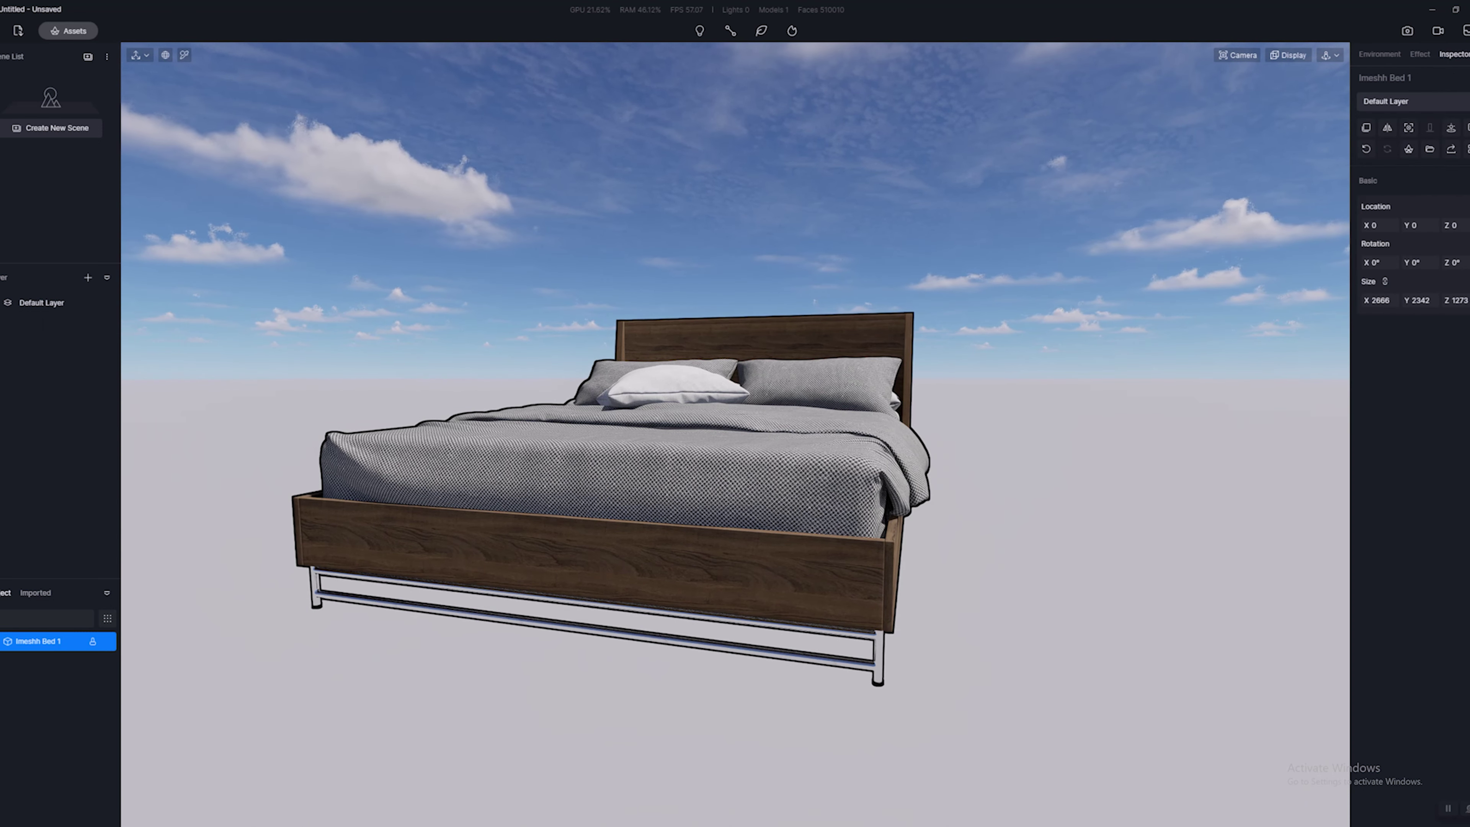
Step: Add Imeshh Bed 1 to the local asset library and look it up among the local models
right_click(30, 644)
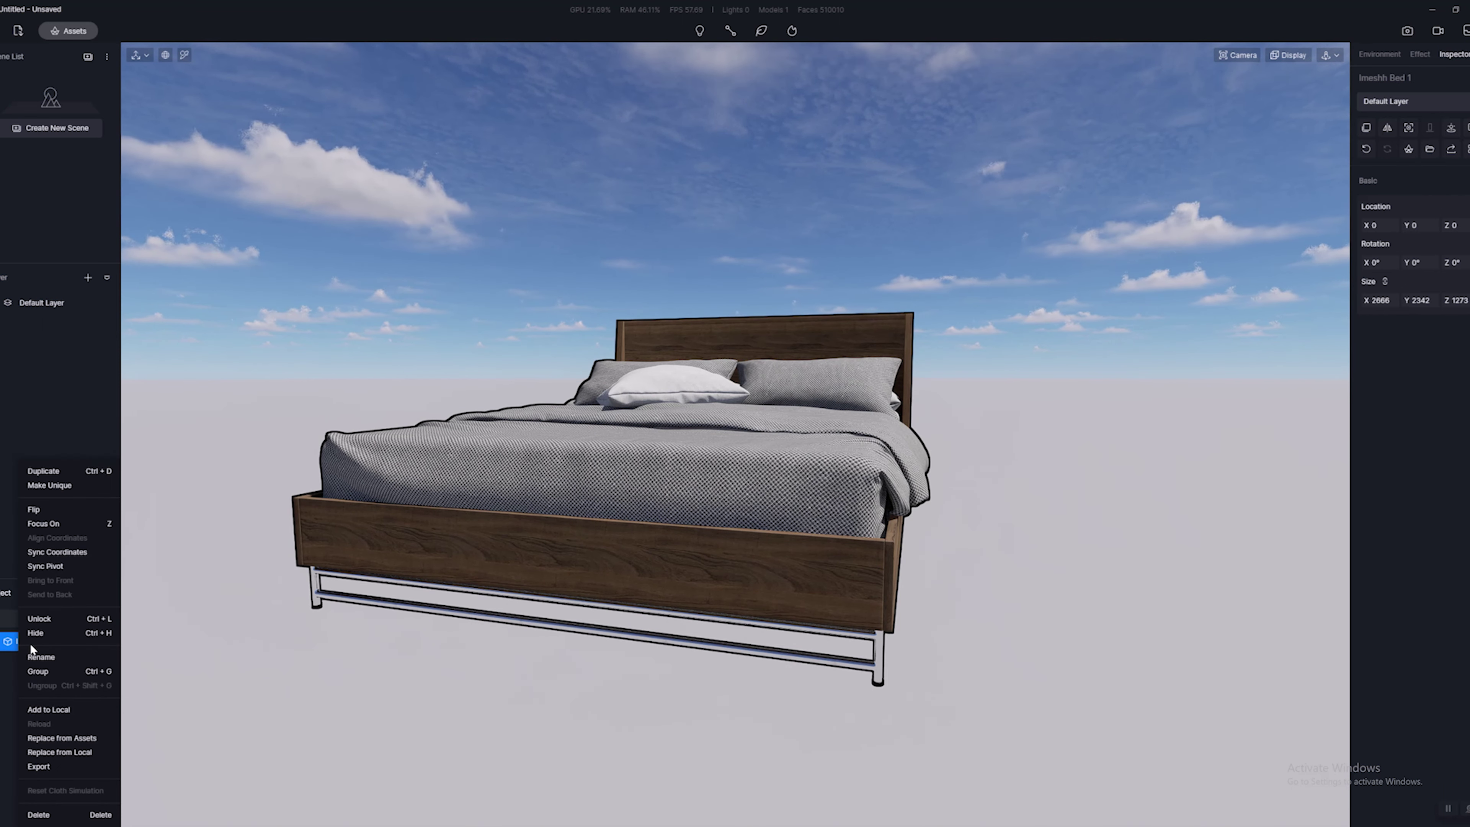
click(59, 710)
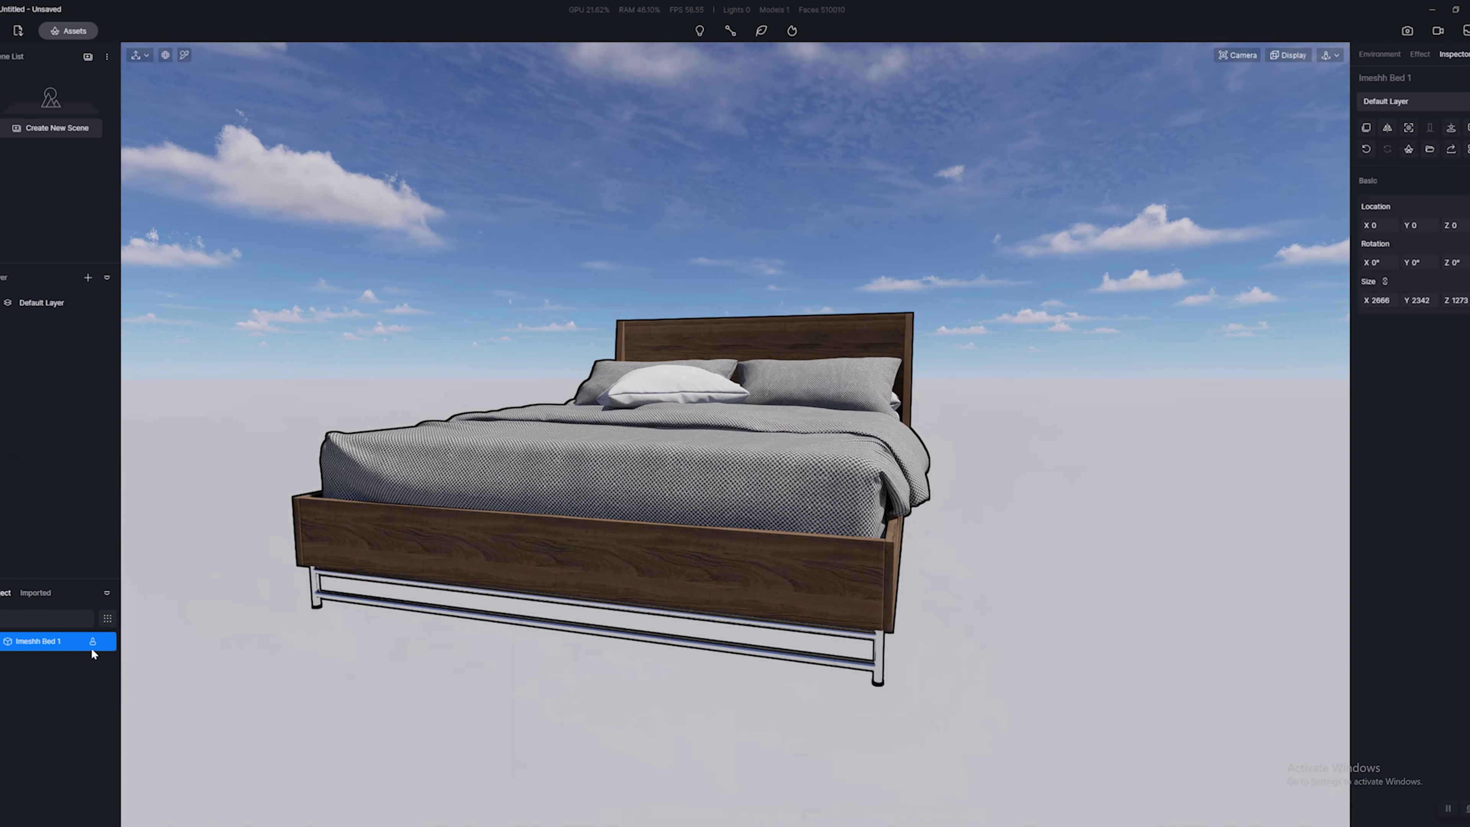
click(69, 31)
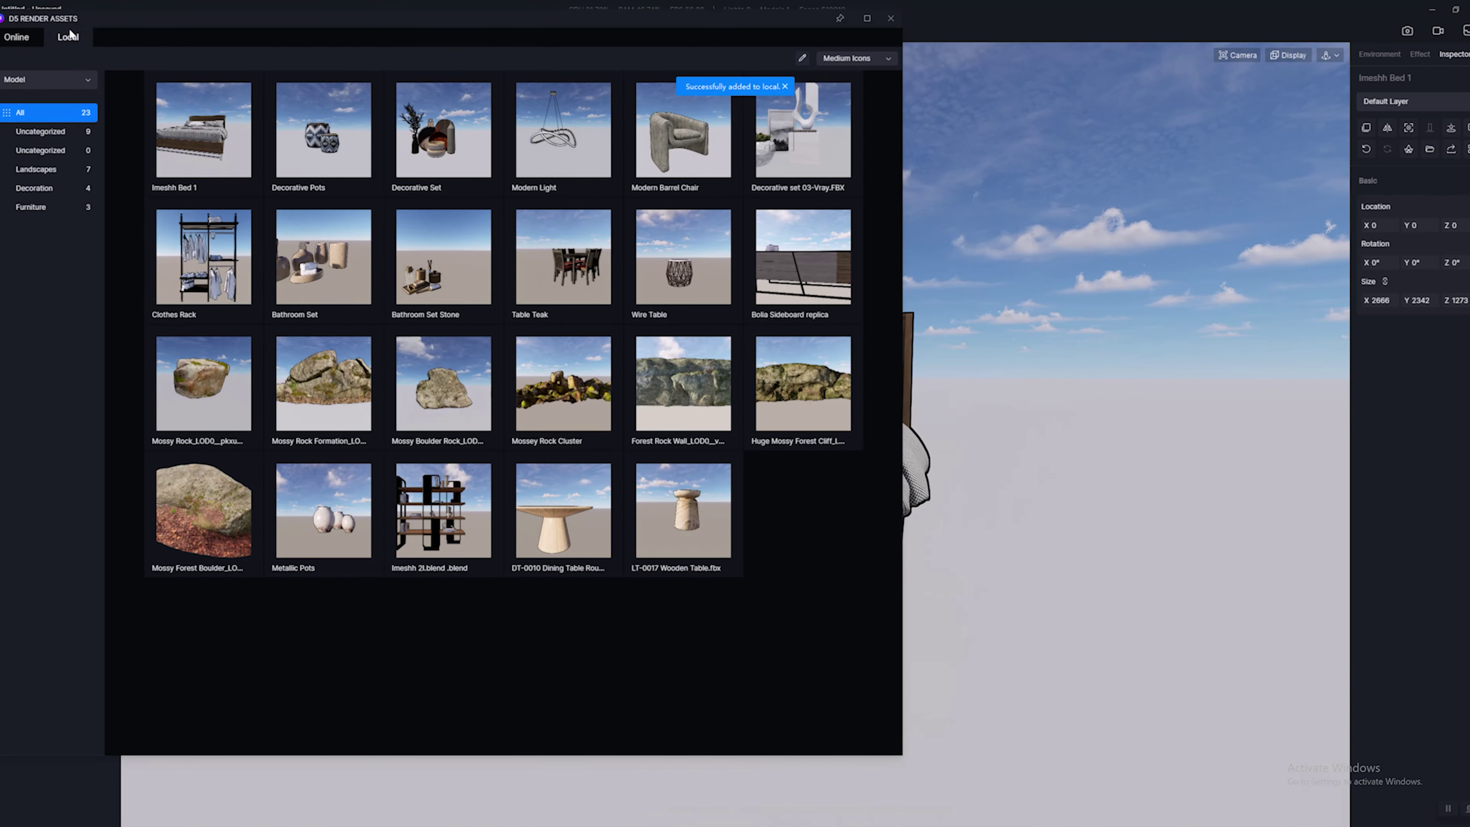
click(15, 39)
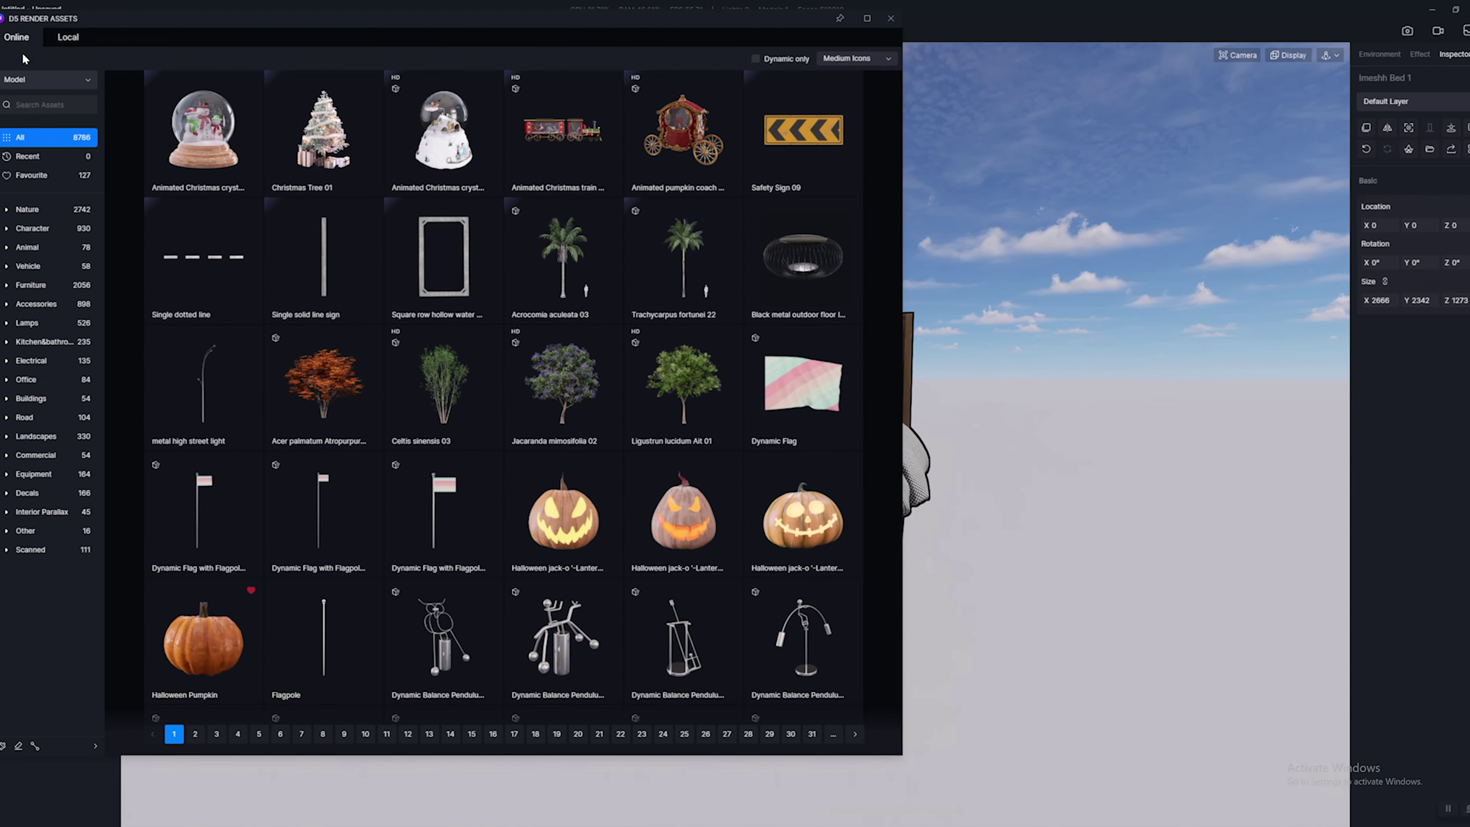
click(67, 37)
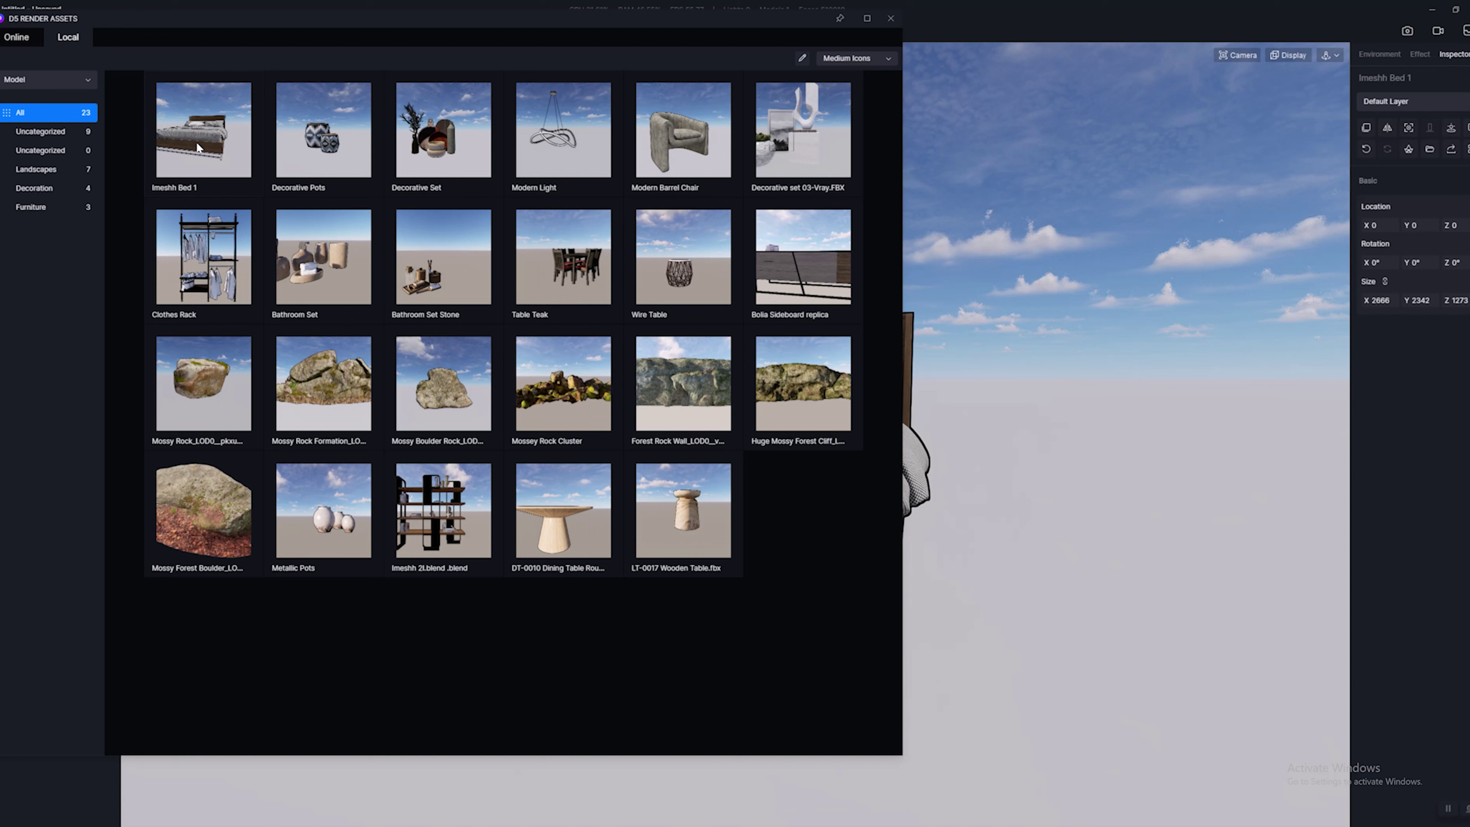
Step: Set the viewport navigation mode to Fly and bring the original bed into view beside the asset library
right_drag(925, 402, 1026, 410)
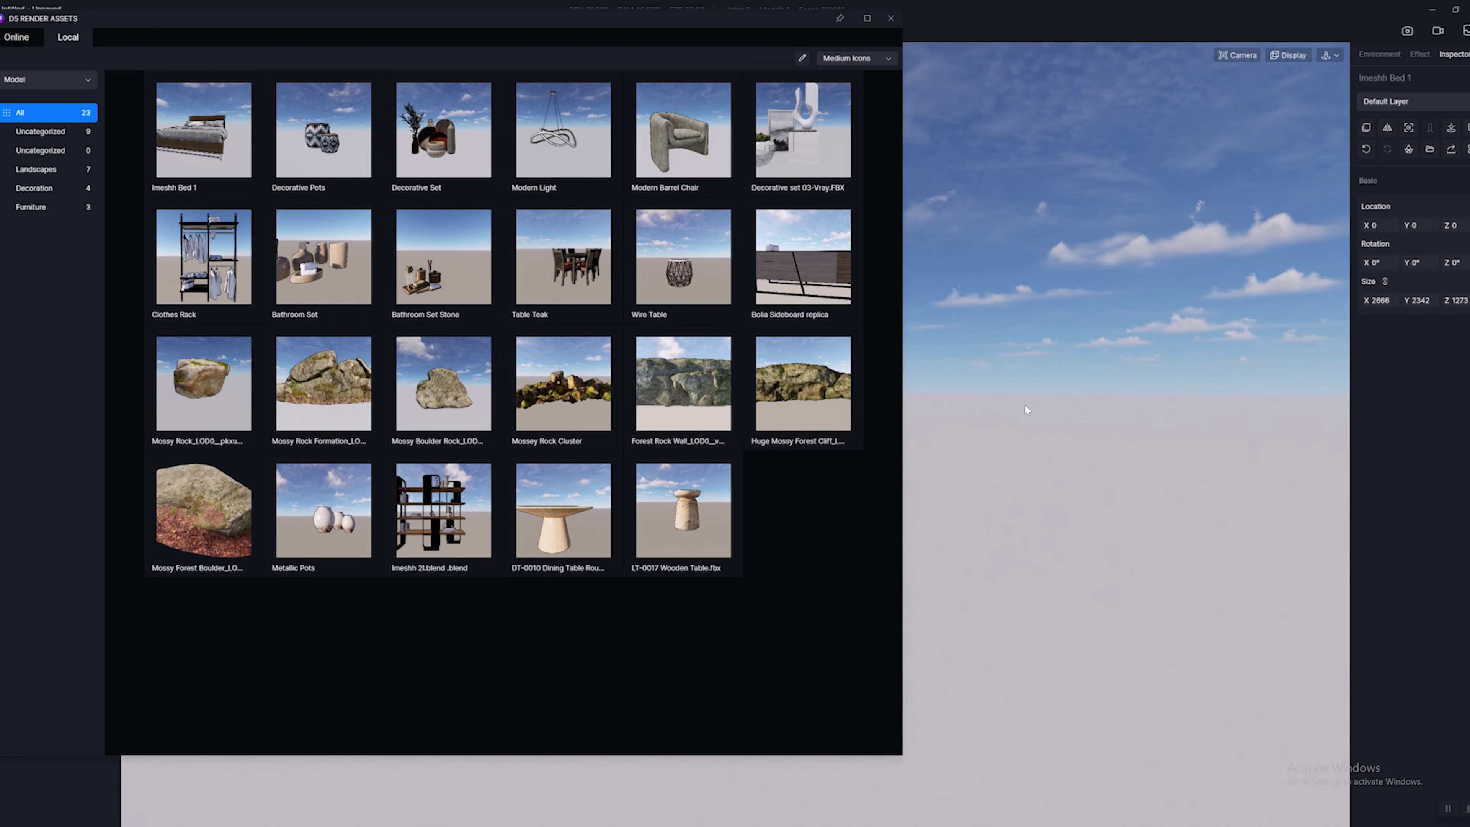
click(1327, 57)
click(1317, 90)
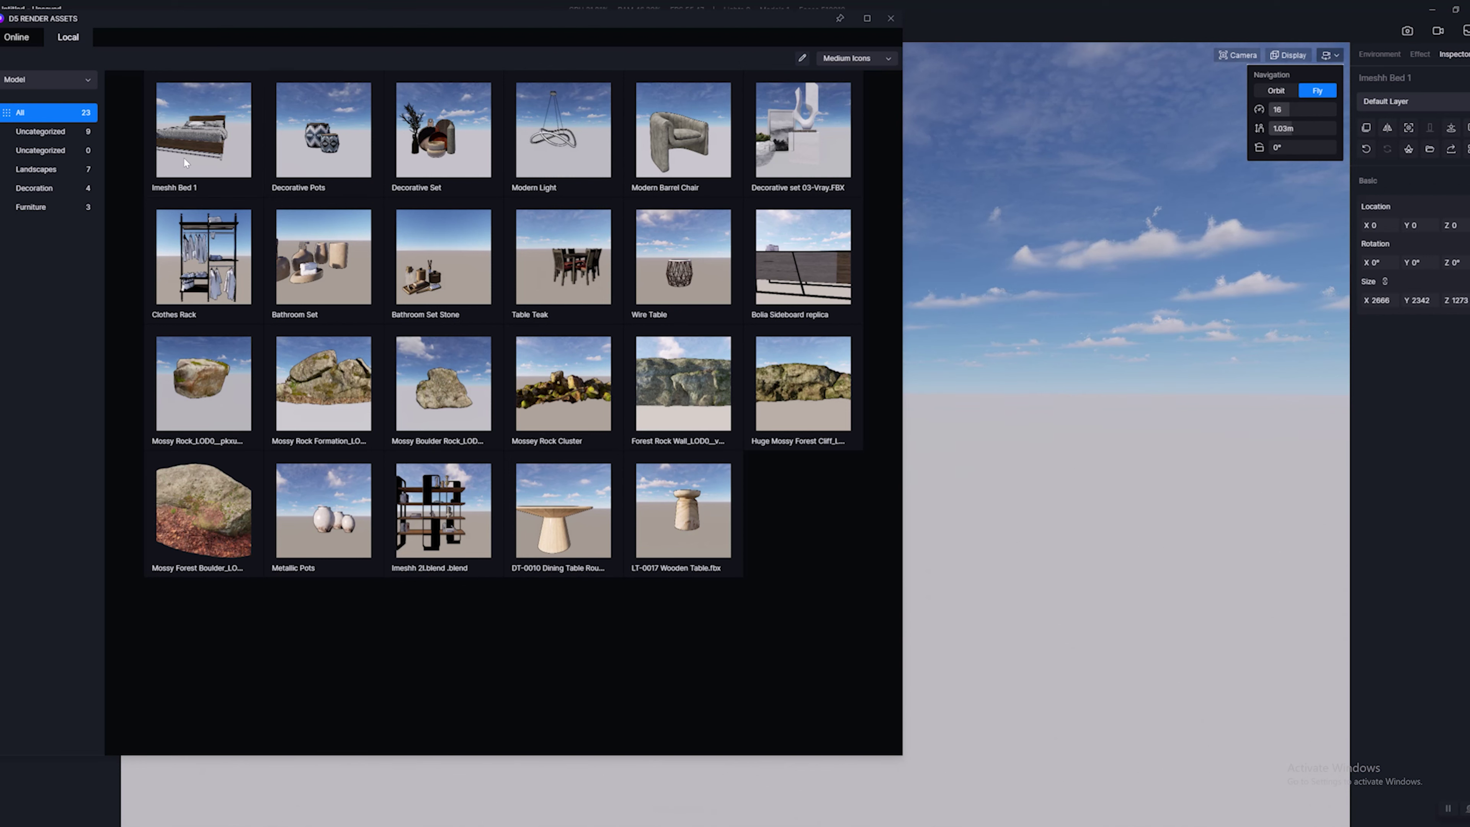
key(a)
key(s)
key(a)
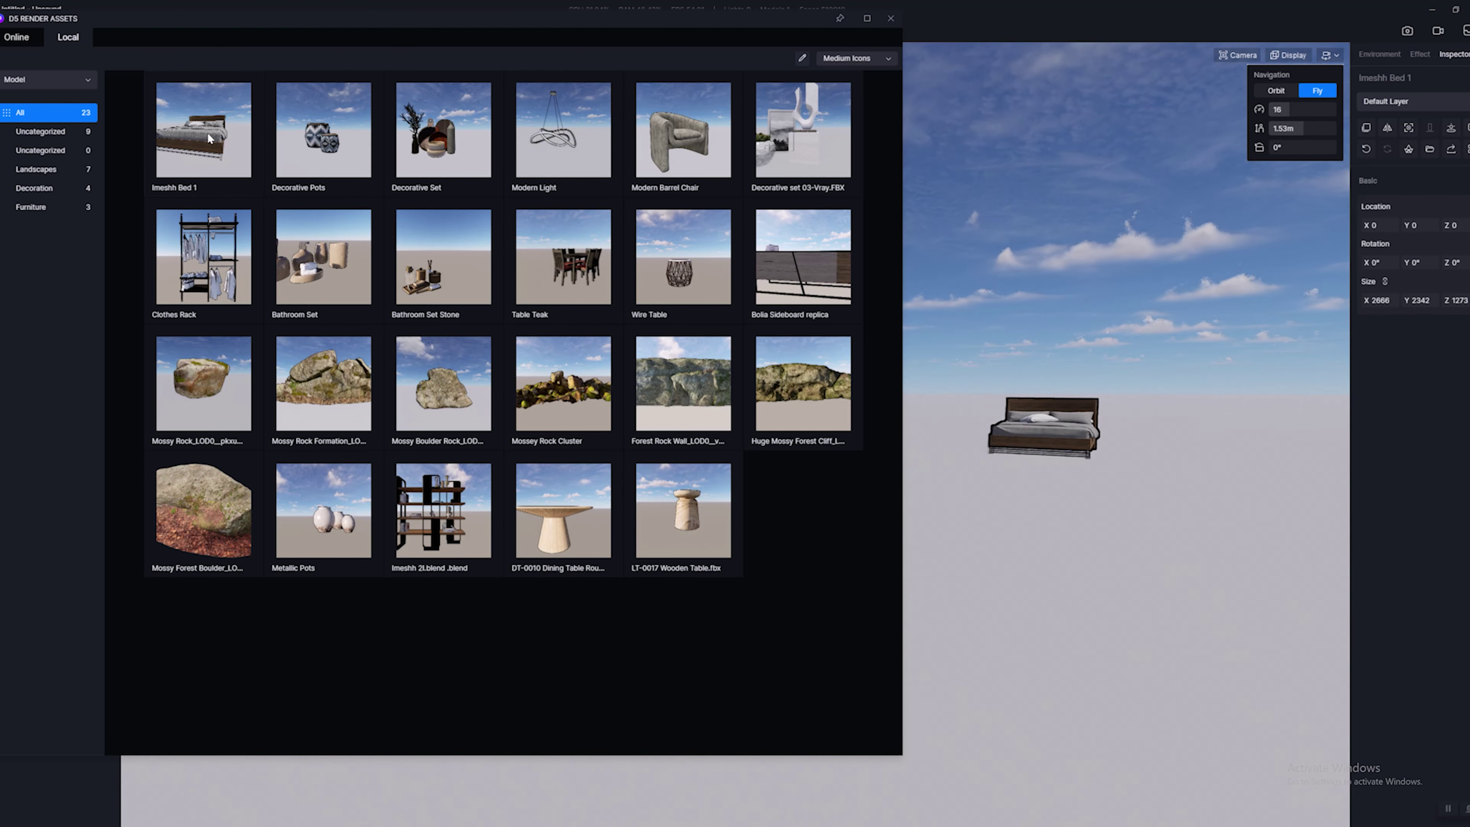
Step: Place a second Imeshh Bed 1 from the local library beside the original at about X -4864, Y 3388, and close the library
click(208, 138)
click(1248, 486)
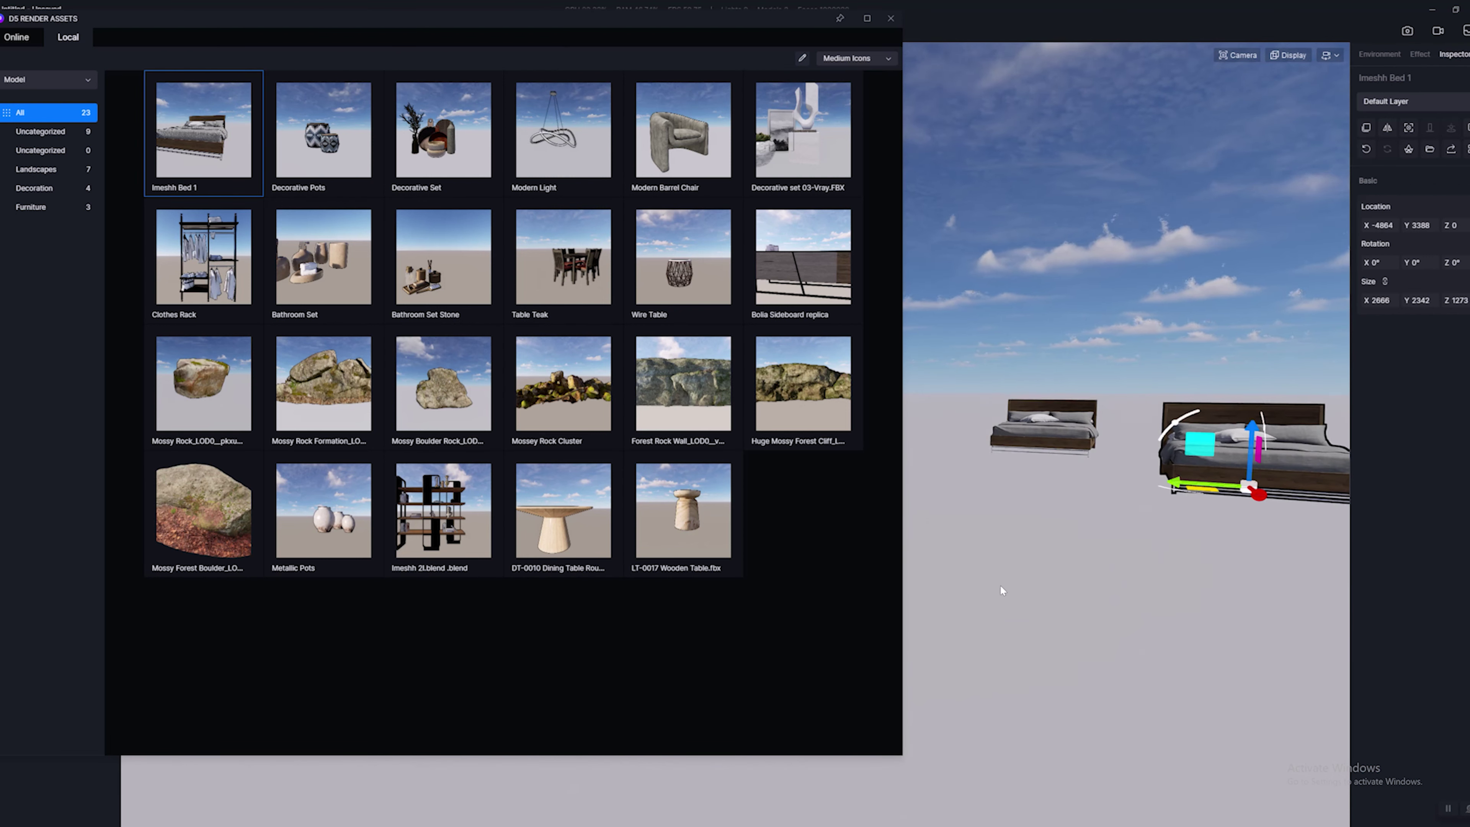
key(d)
key(w)
right_drag(1116, 584, 1408, 591)
key(d)
key(s)
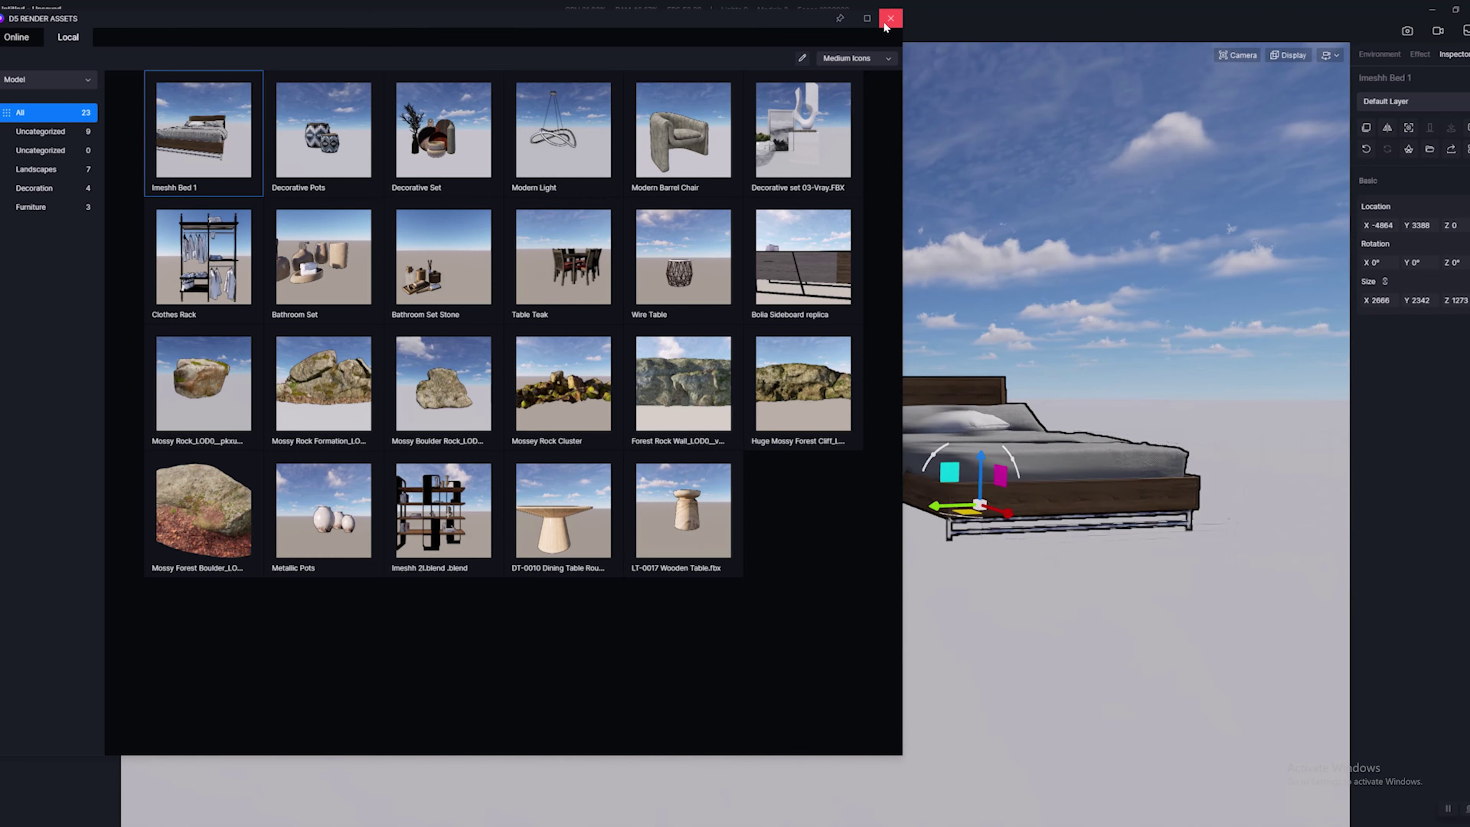
key(d)
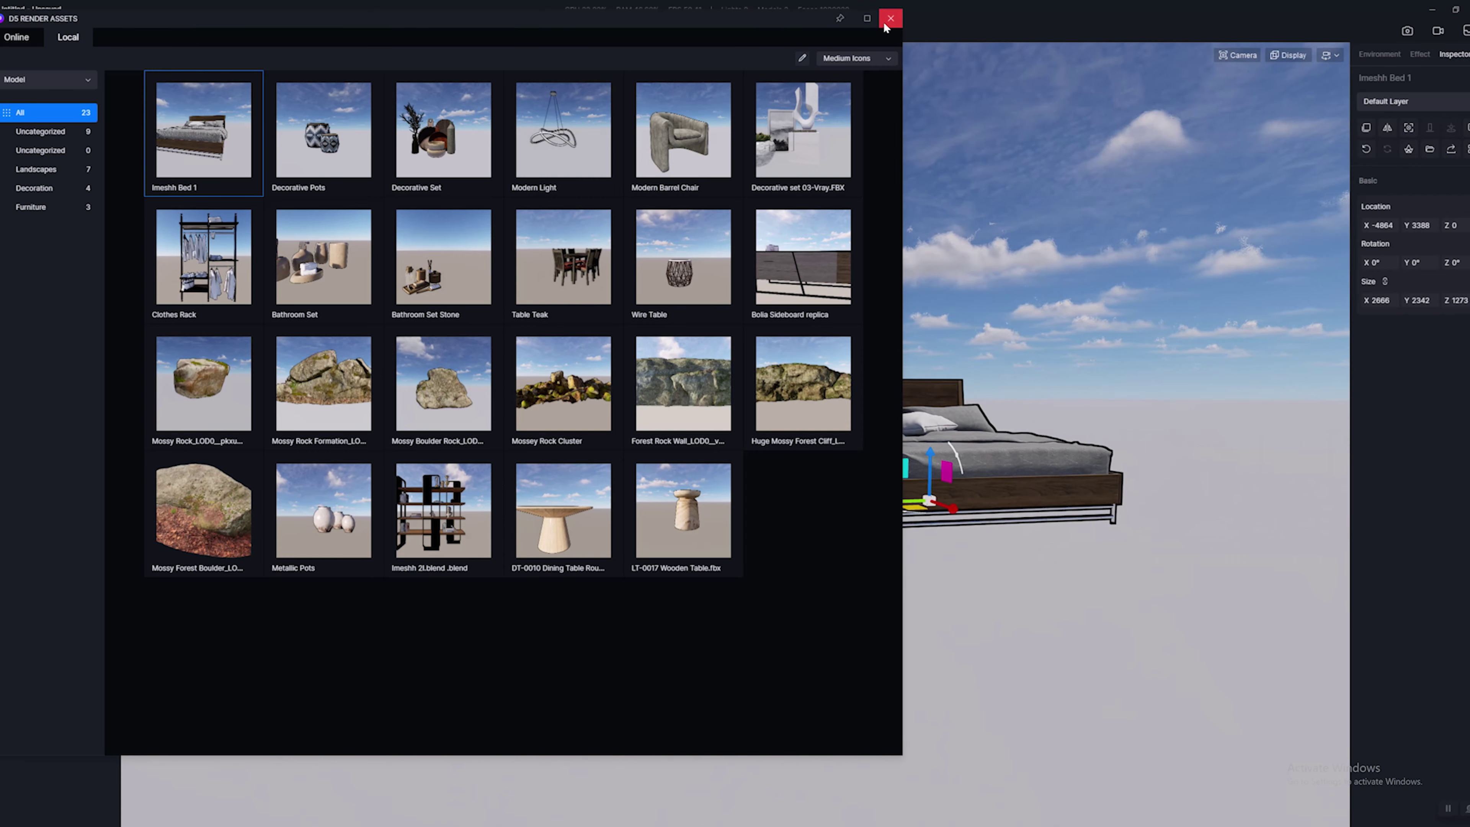
click(890, 18)
Step: Compare the placed bed copy with the original synced bed from several viewpoints
key(w)
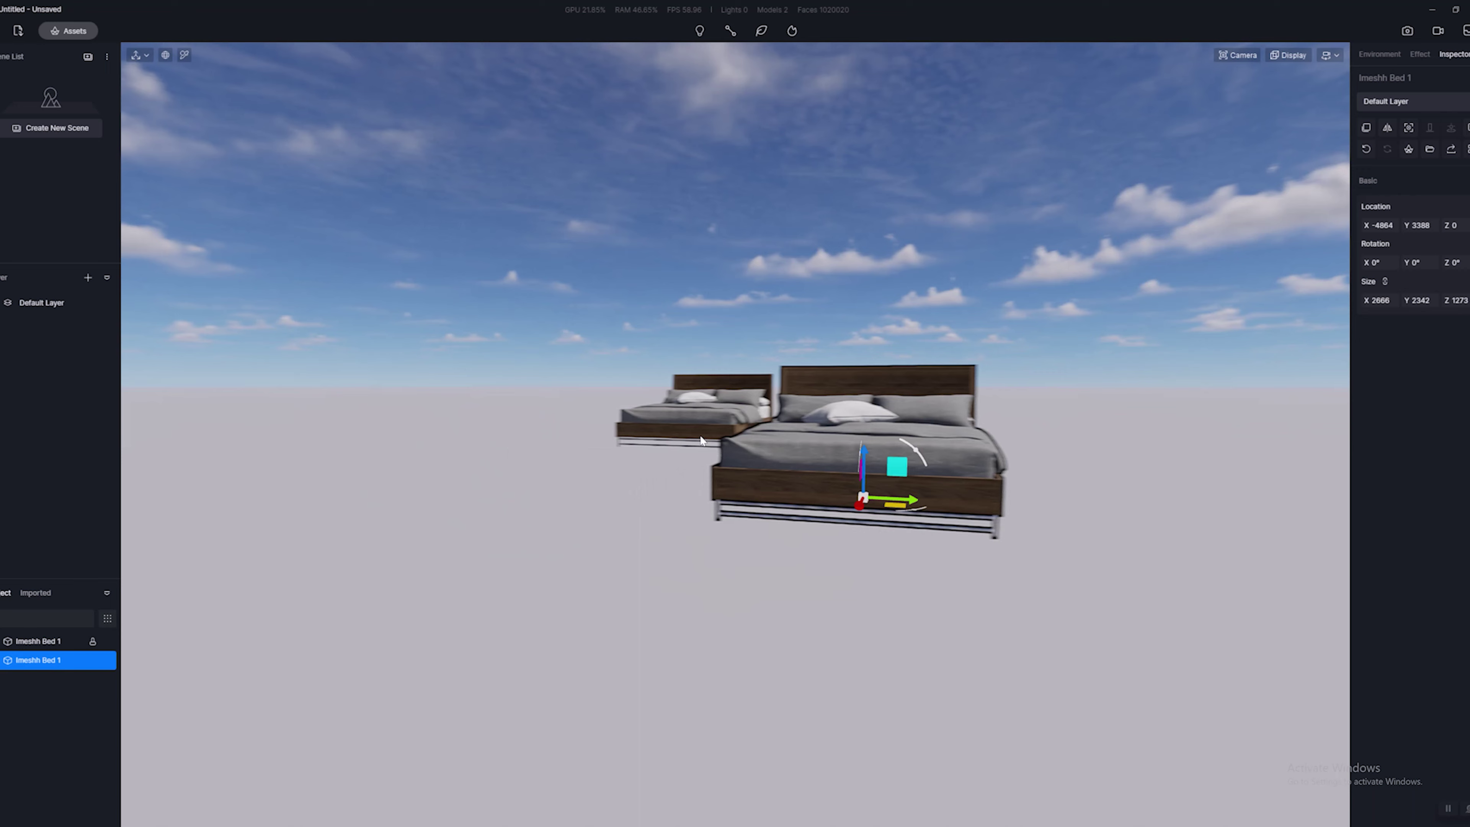
key(w)
right_drag(701, 438, 715, 418)
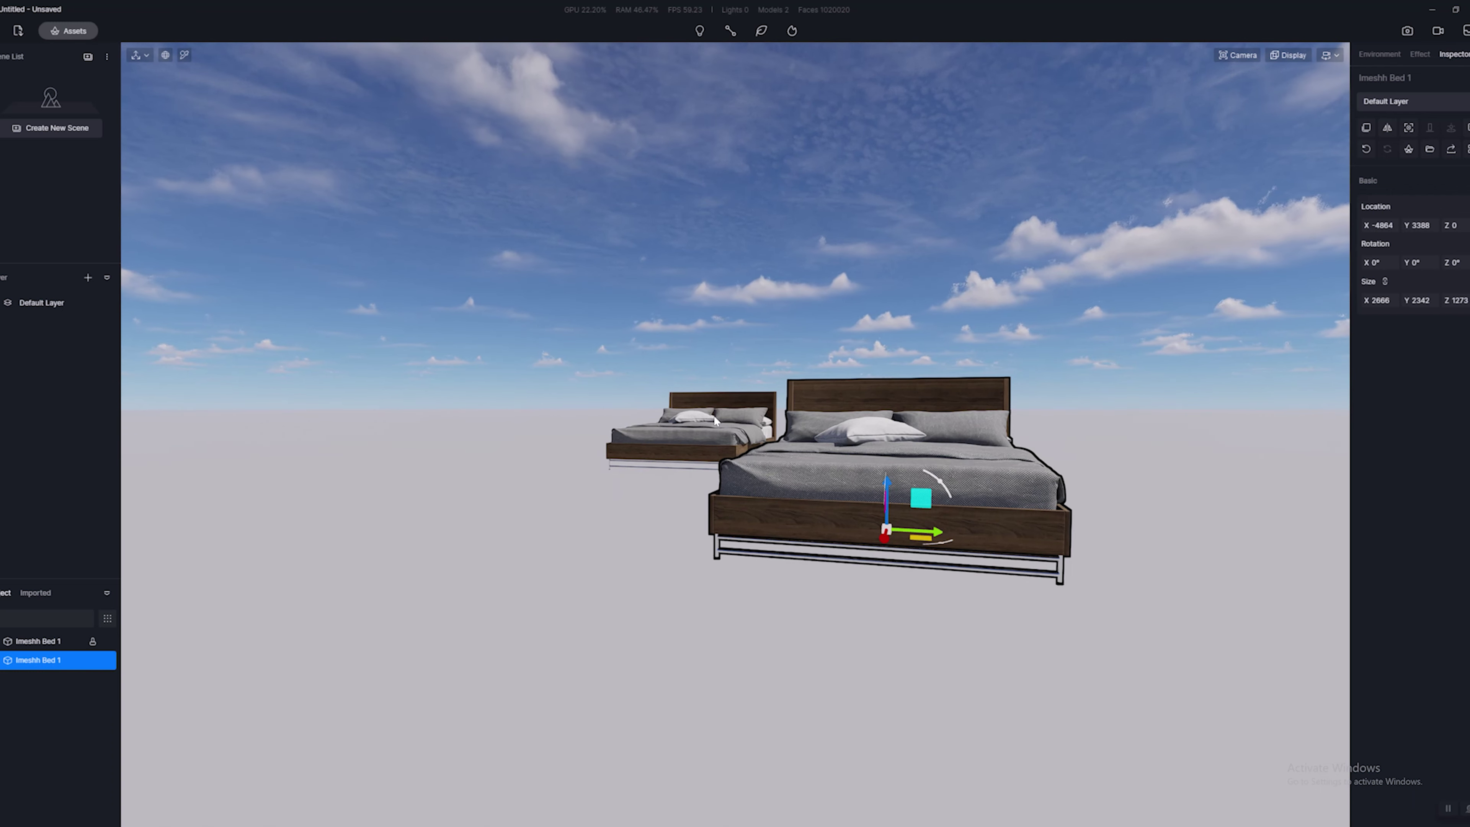
key(d)
right_drag(715, 372, 682, 380)
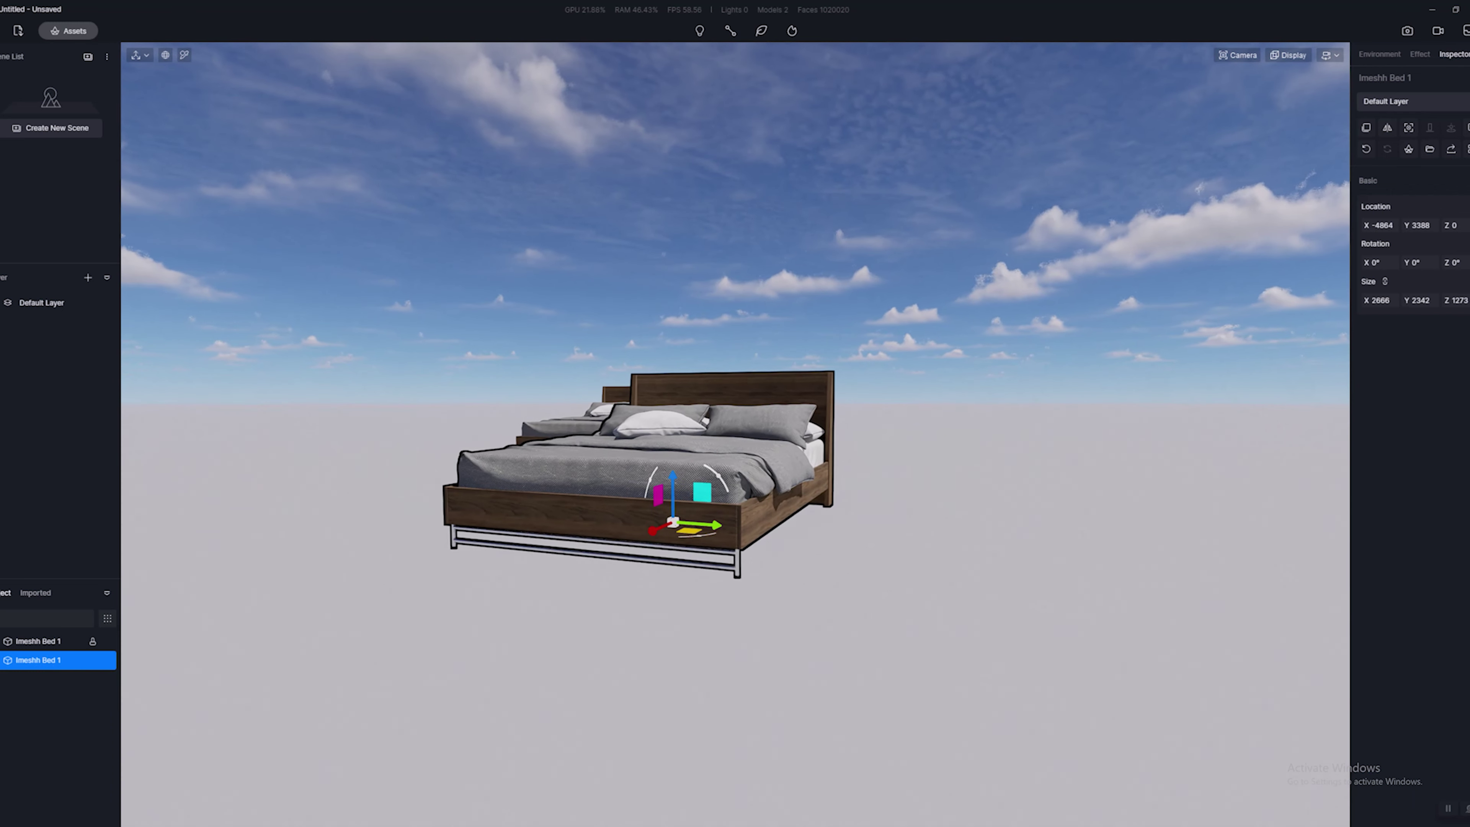
key(a)
right_drag(731, 519, 762, 528)
key(w)
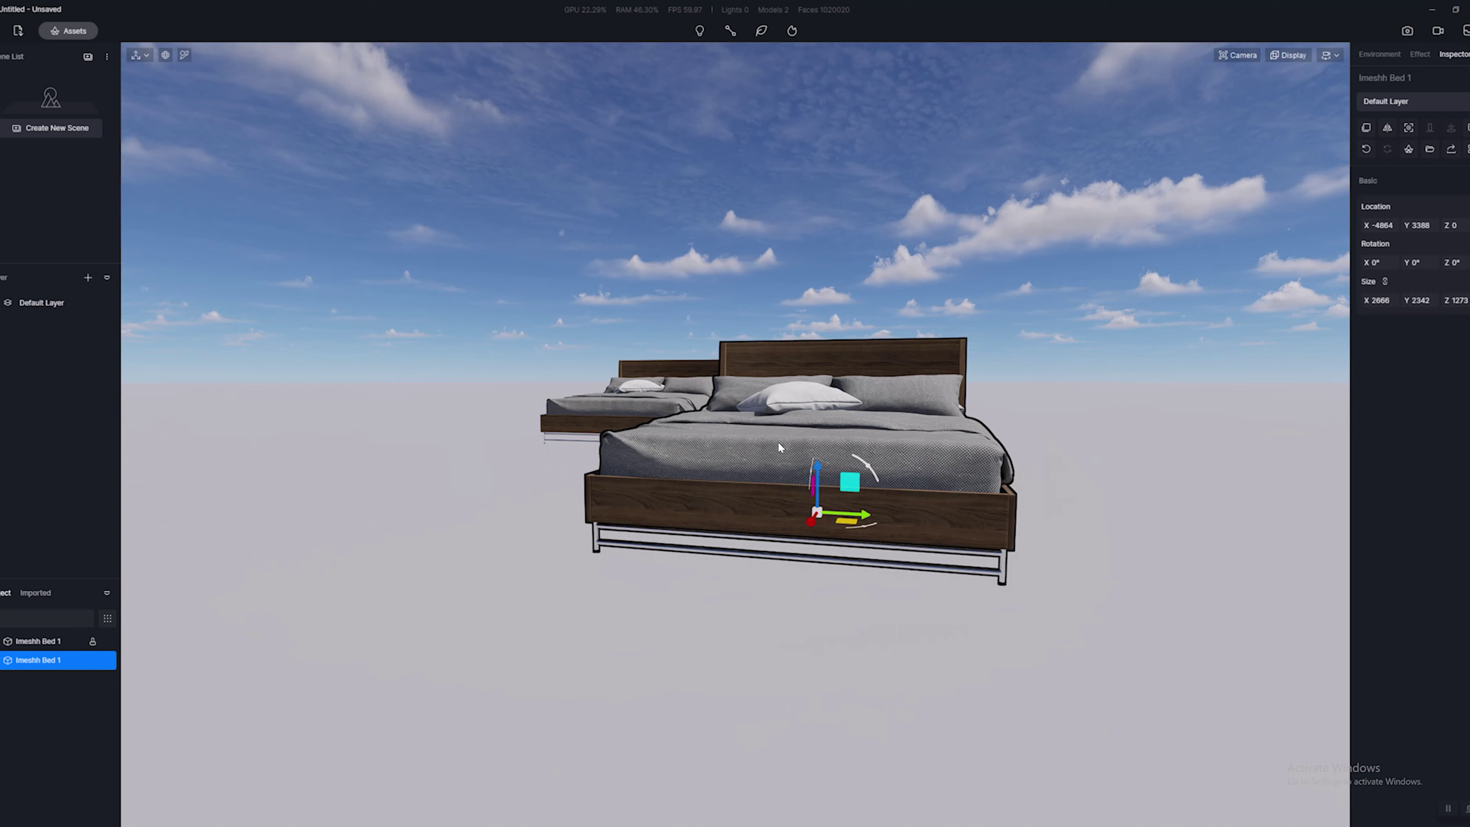
key(w)
key(a)
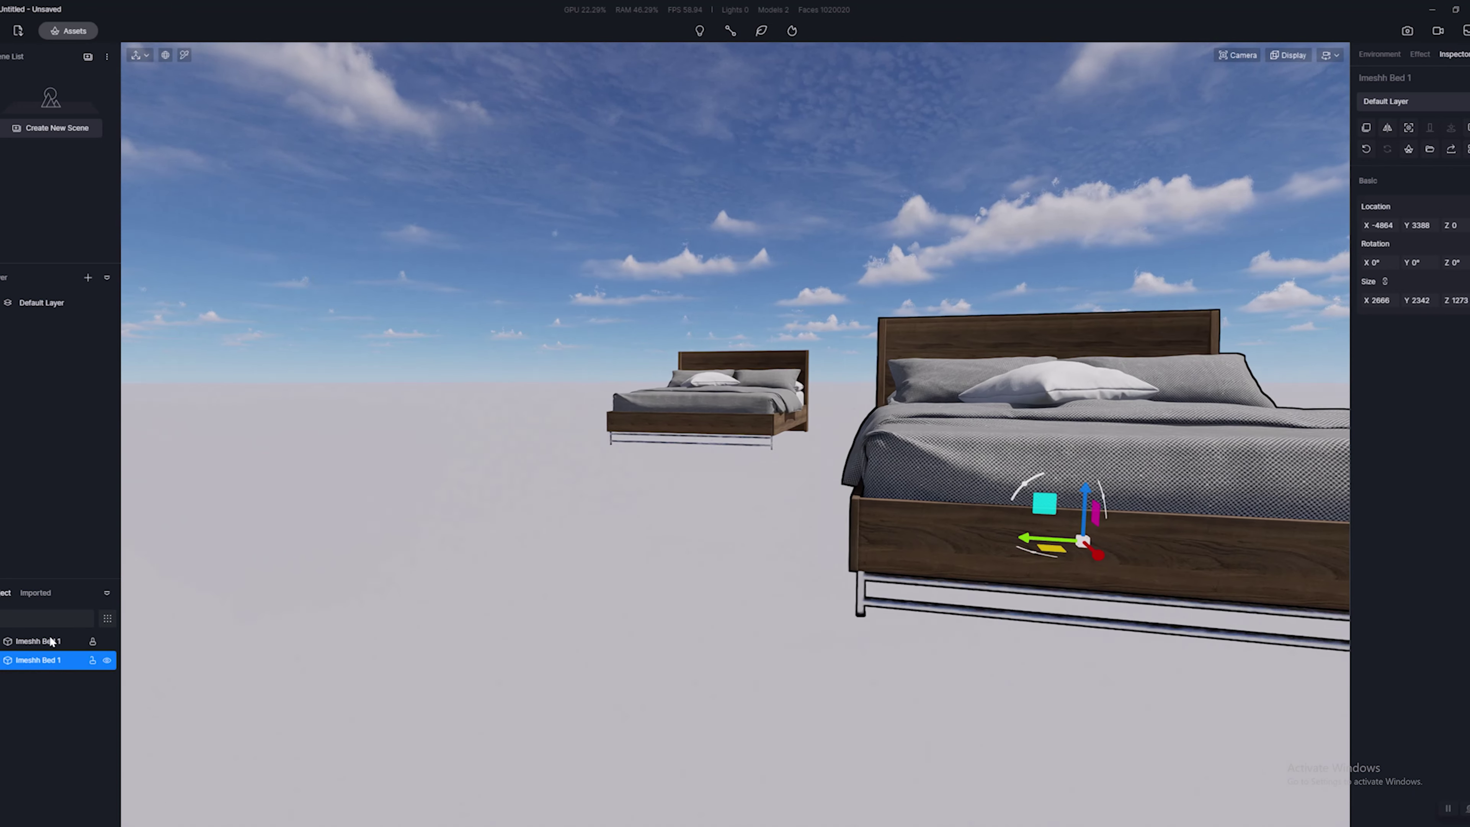
Step: Check the imported models list, view the two beds from another angle, and return to the scene's object list
click(36, 594)
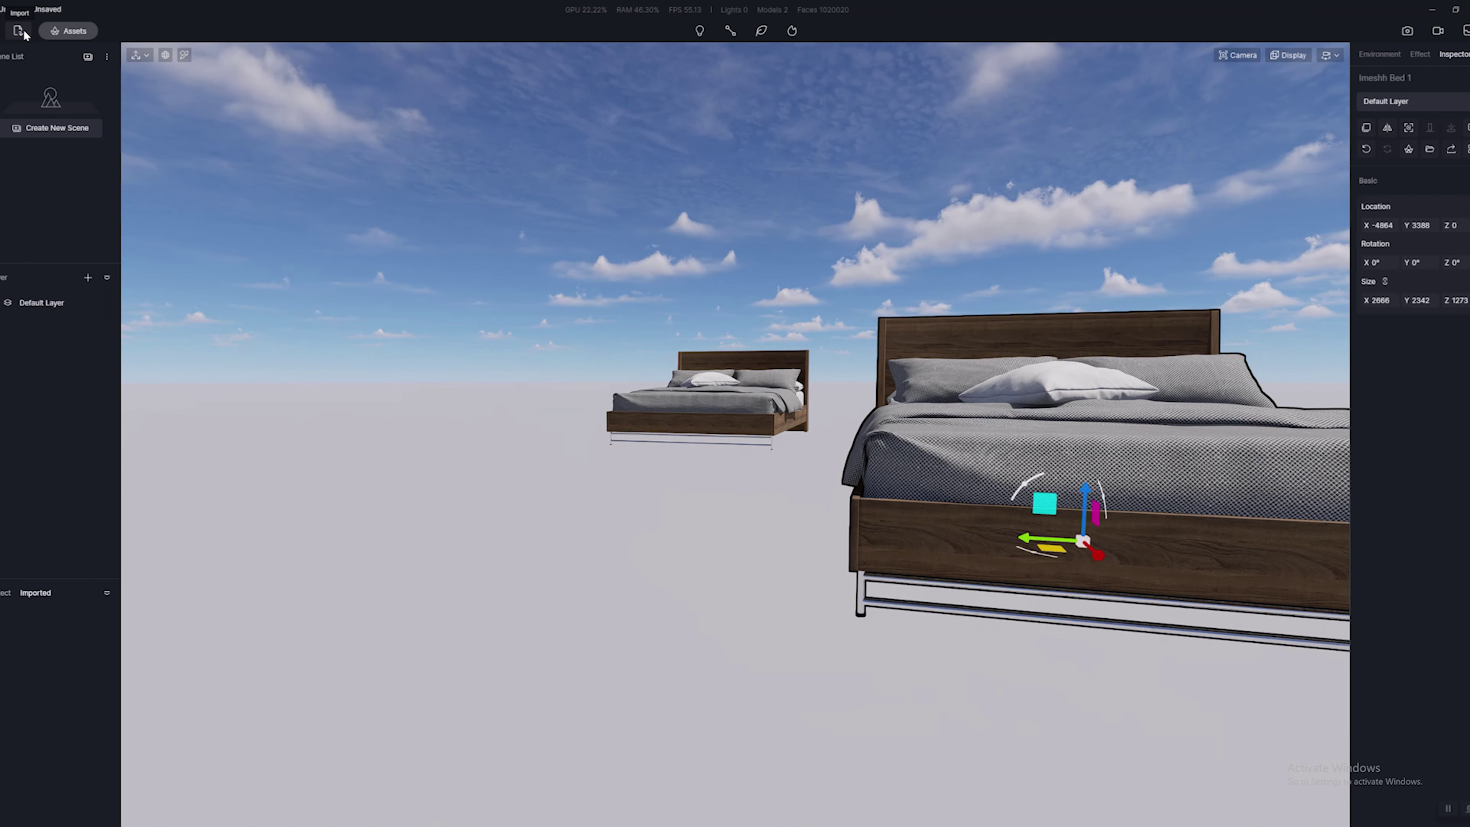
key(d)
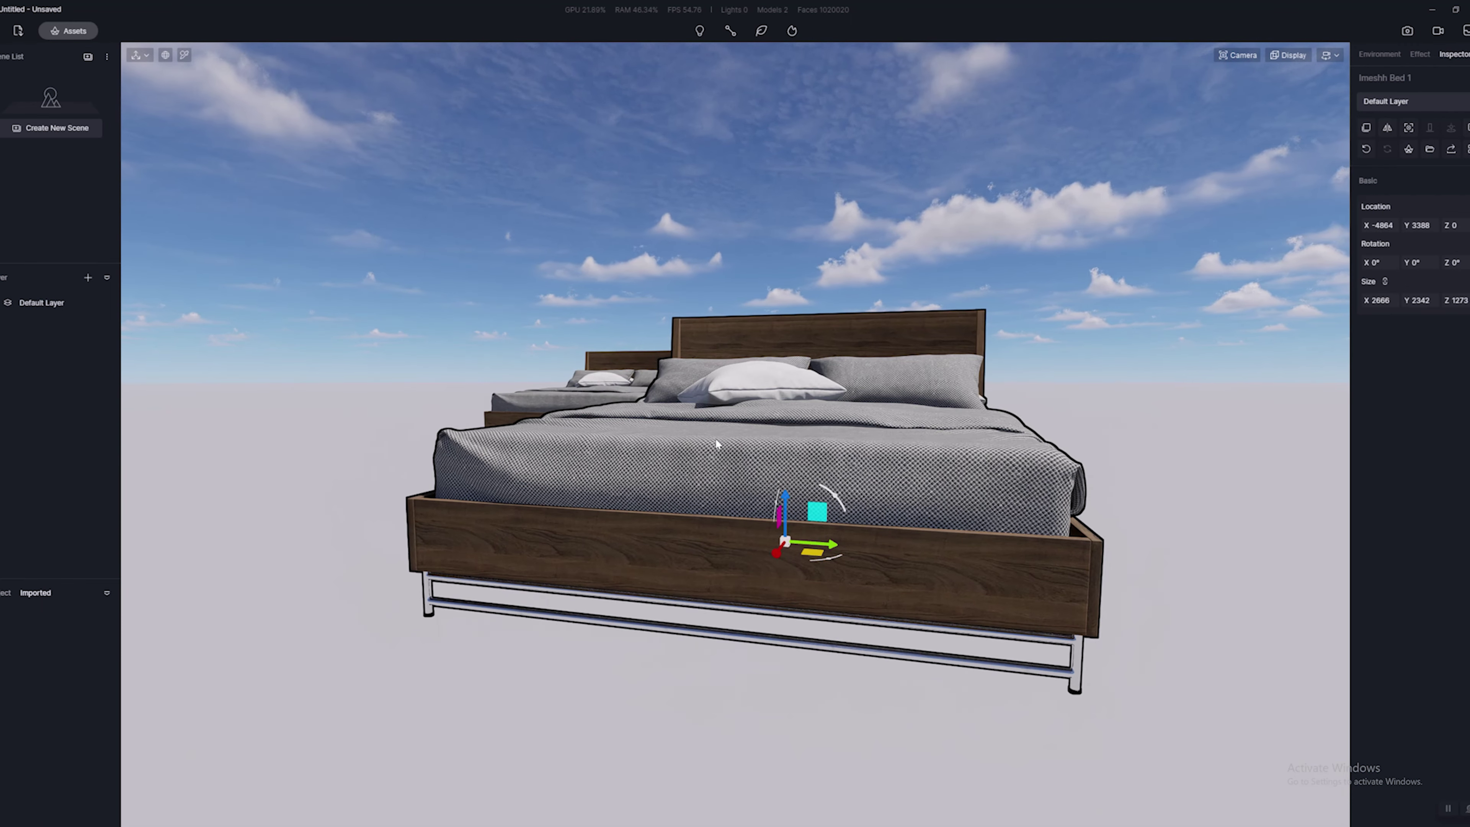
key(s)
key(a)
right_drag(888, 447, 960, 445)
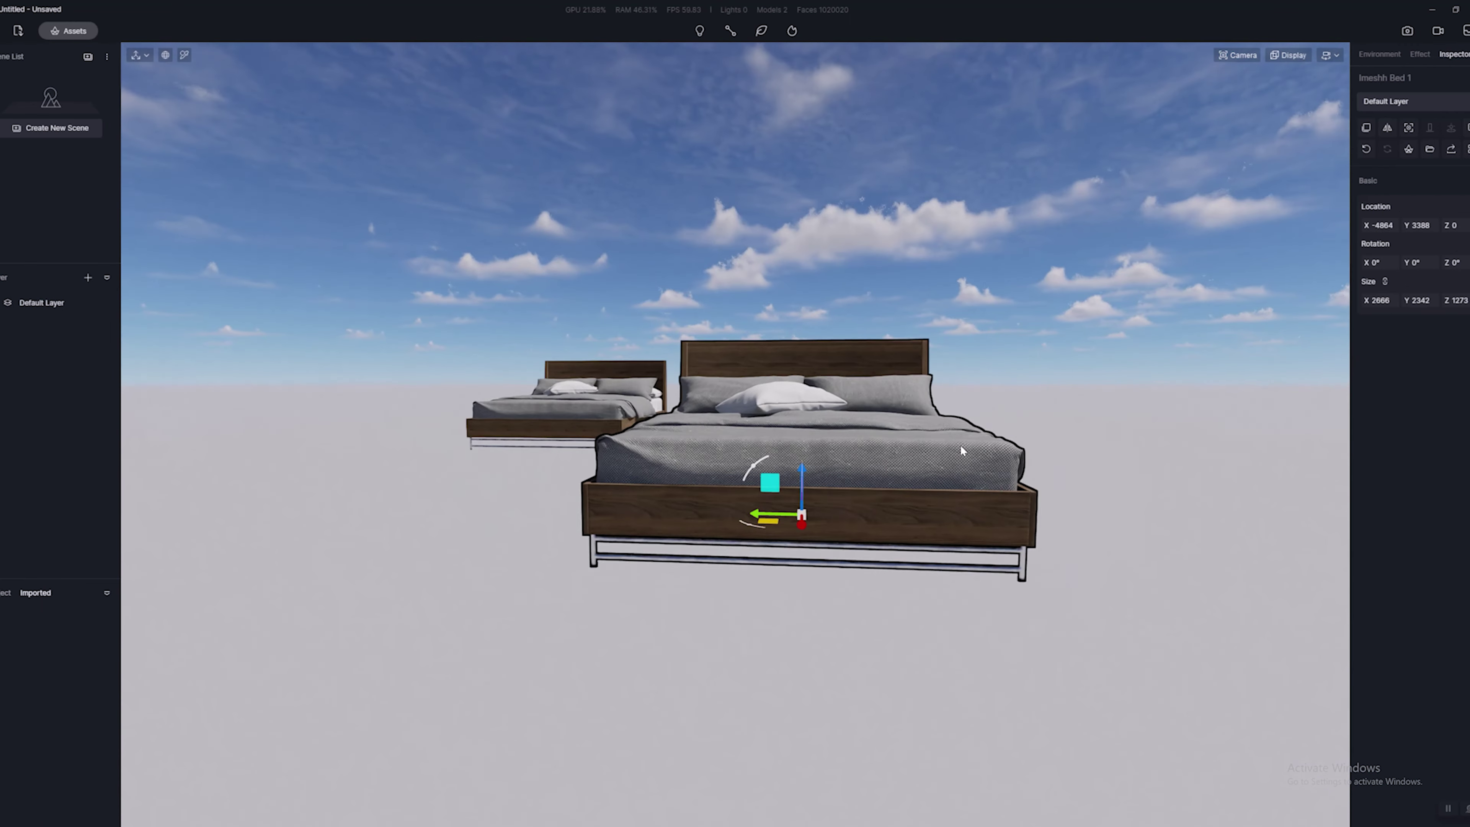
click(2, 593)
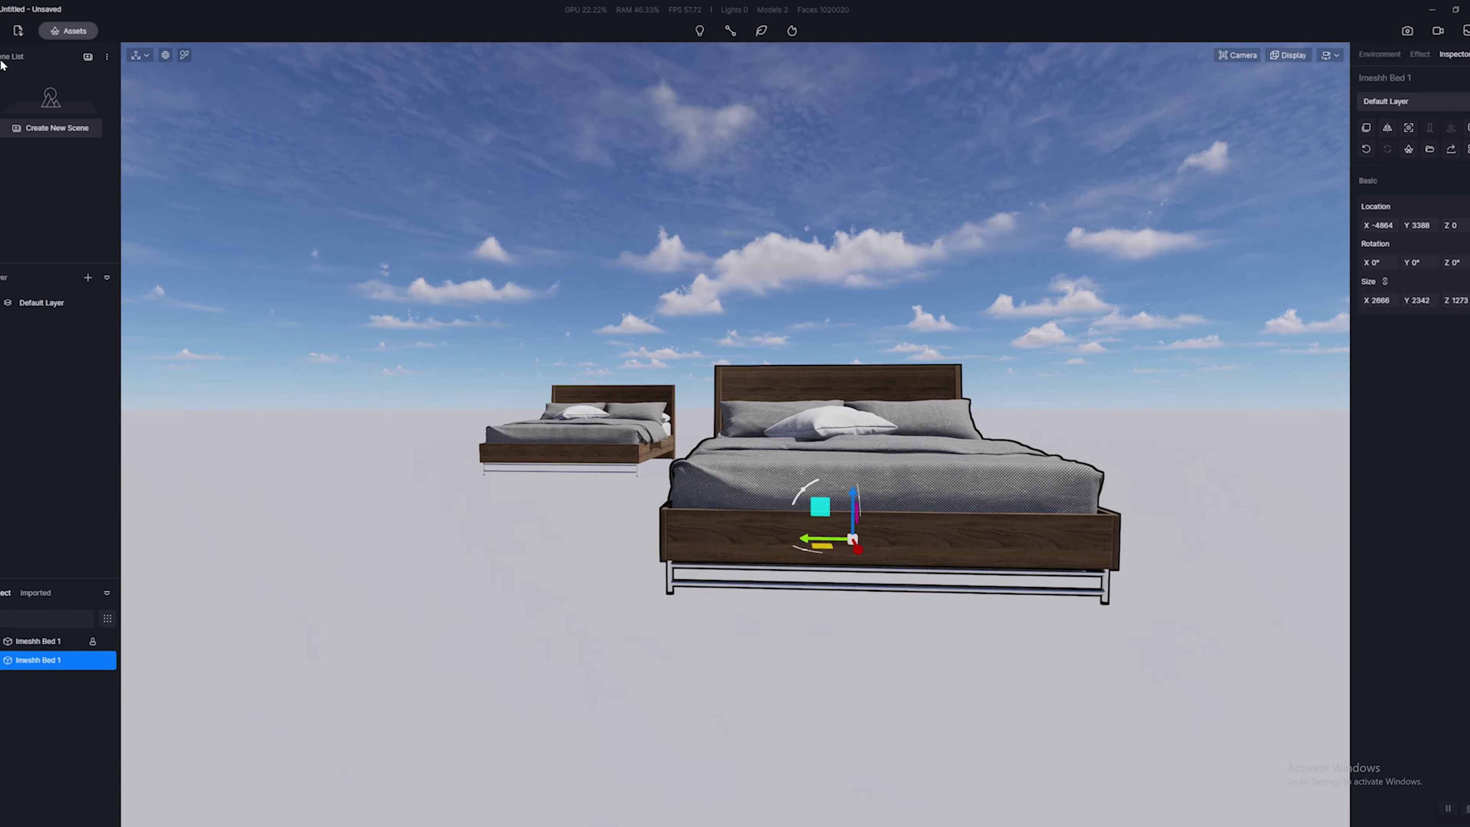
Step: Create a new model category named Stuff in the local asset library
click(50, 32)
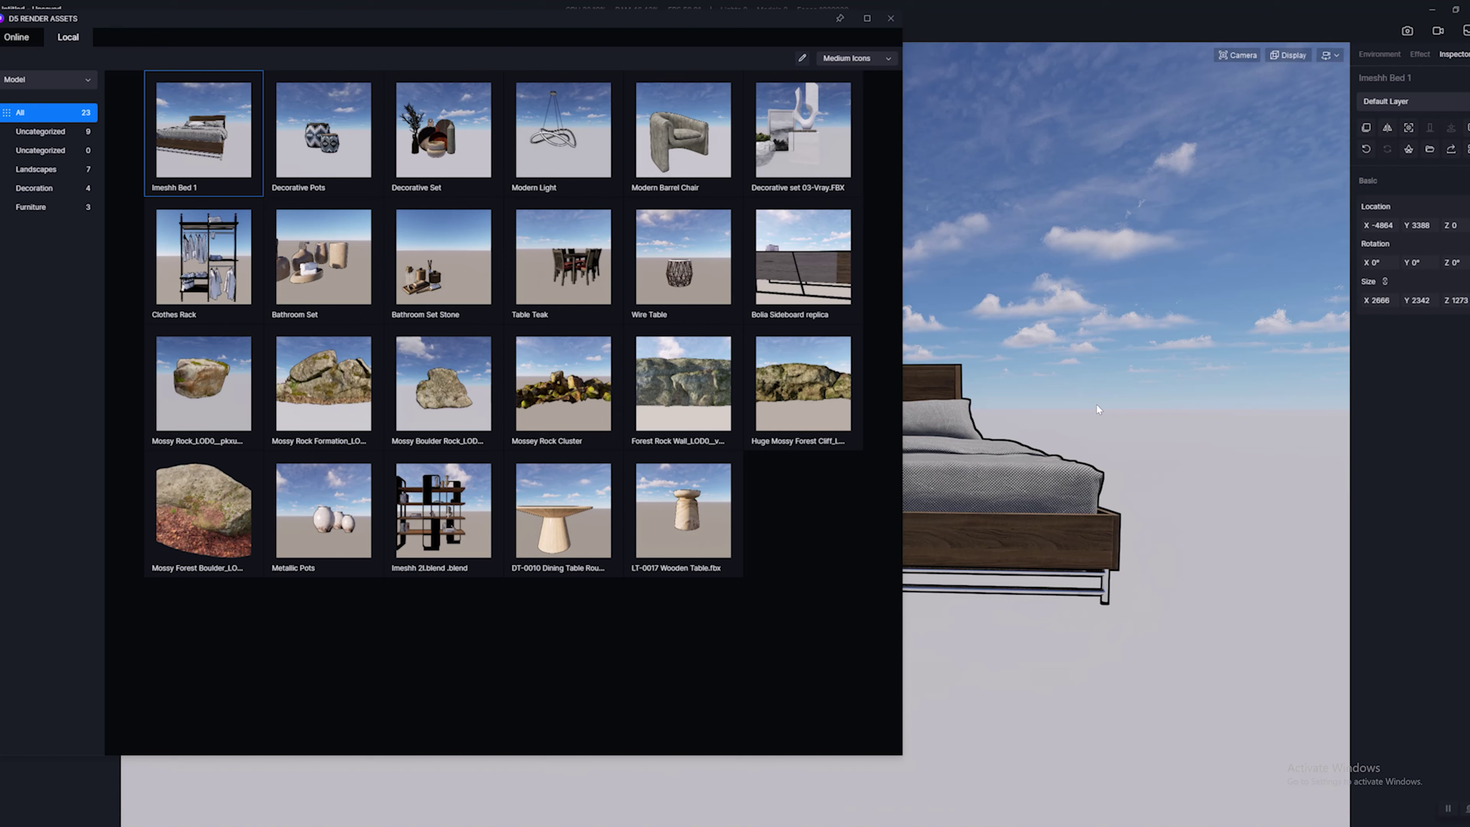
key(a)
key(w)
key(s)
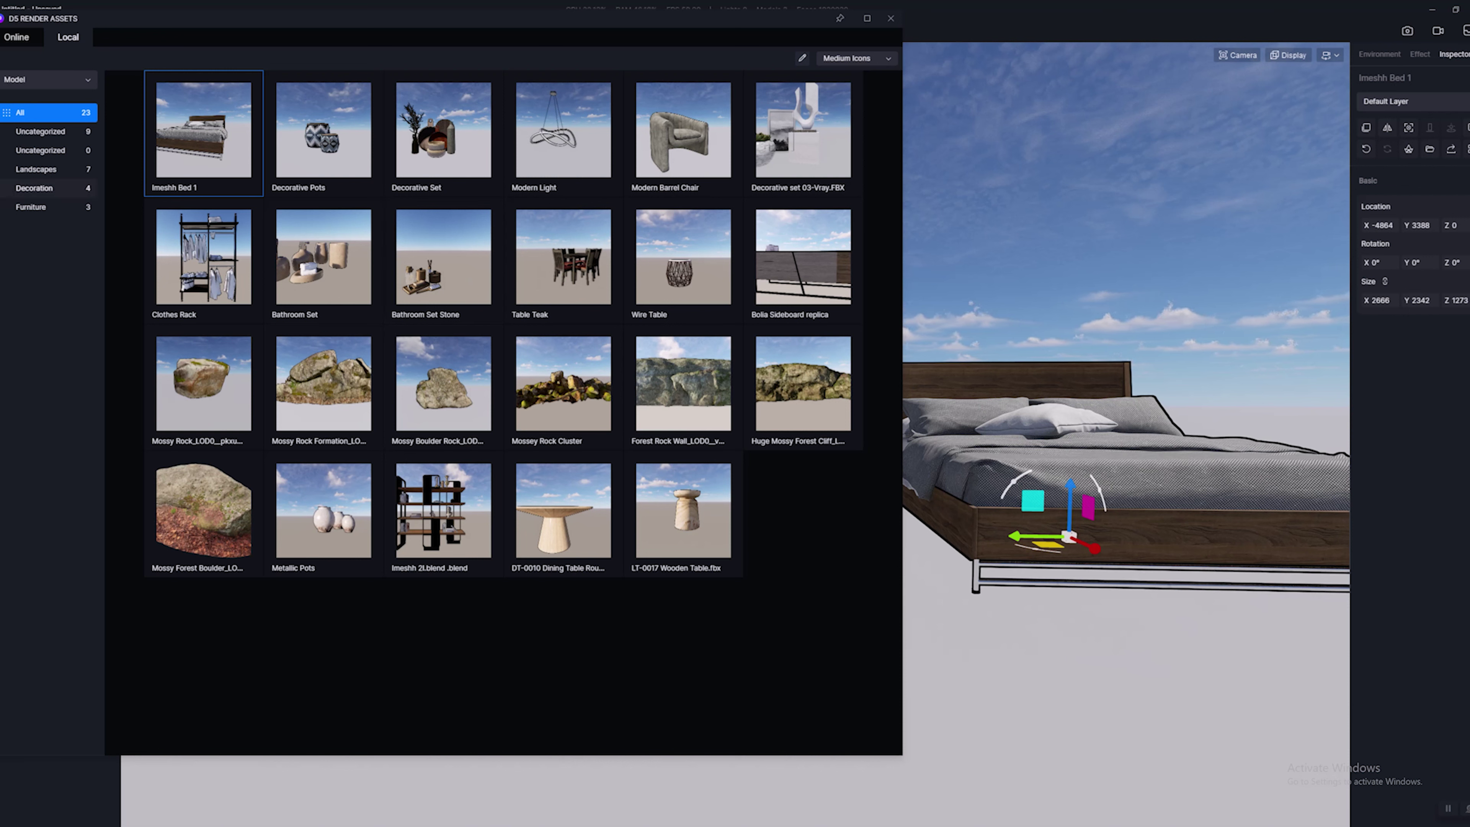
right_click(24, 232)
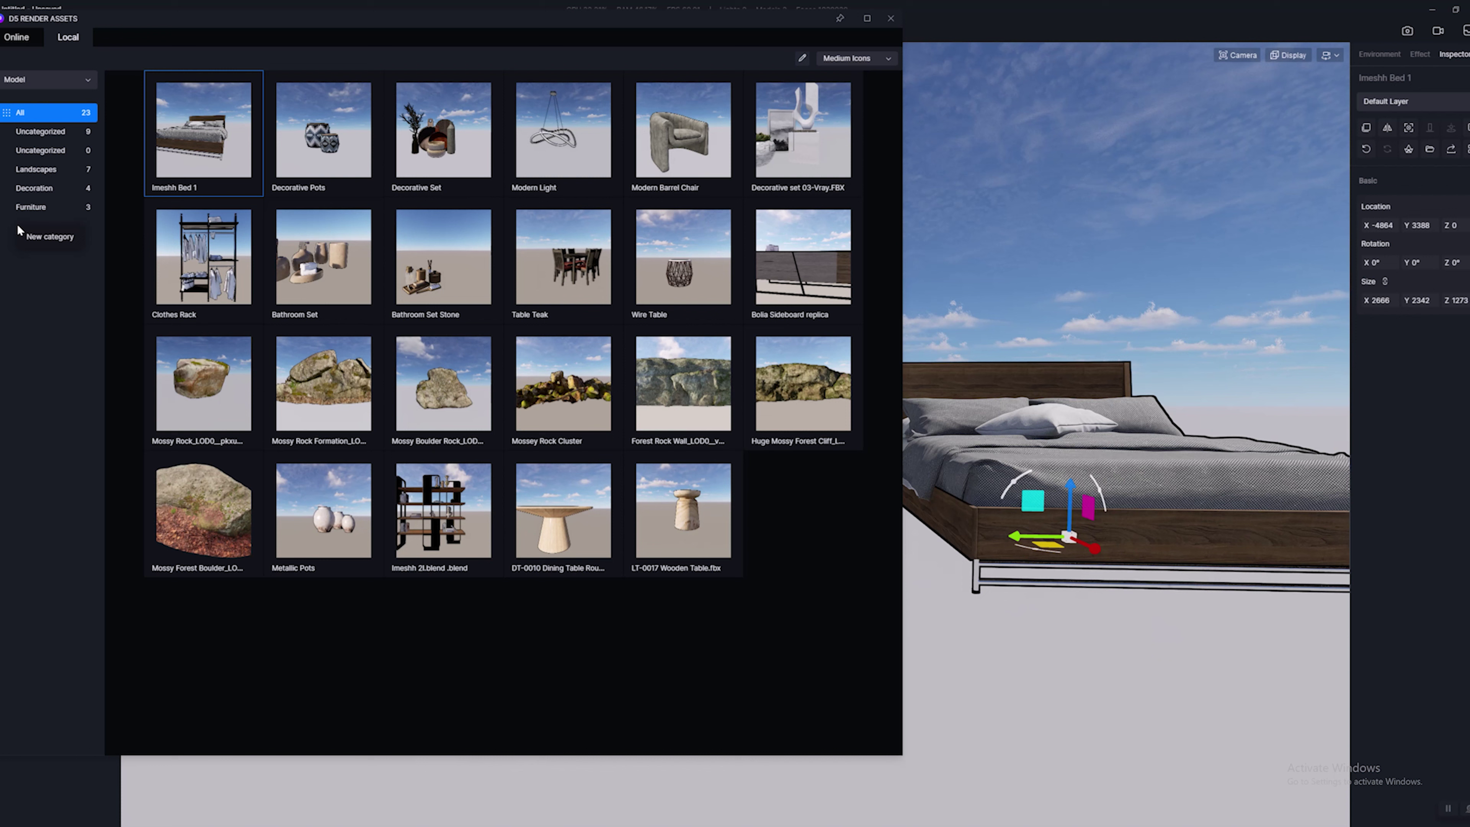
click(39, 237)
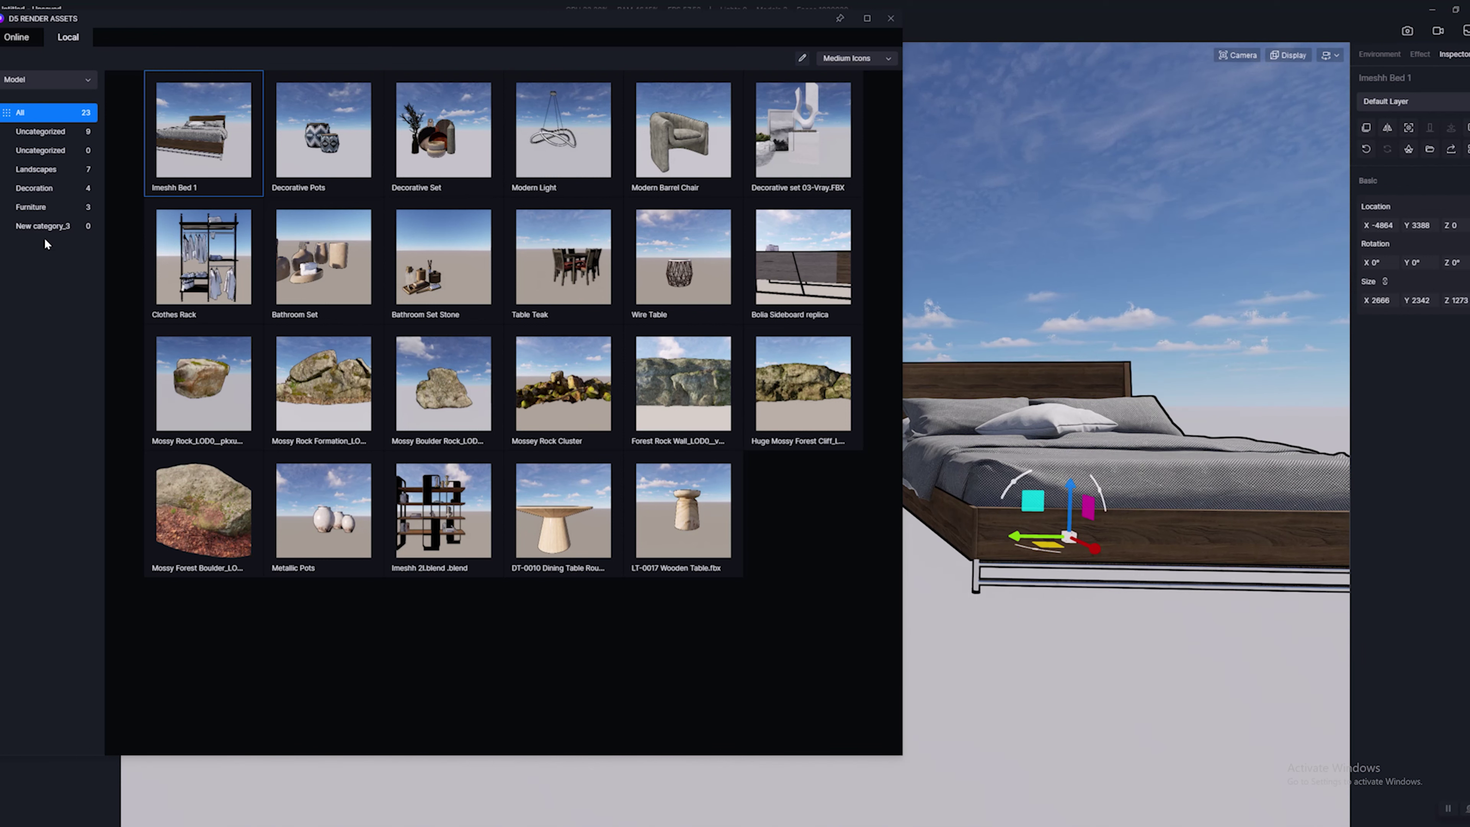
double_click(38, 226)
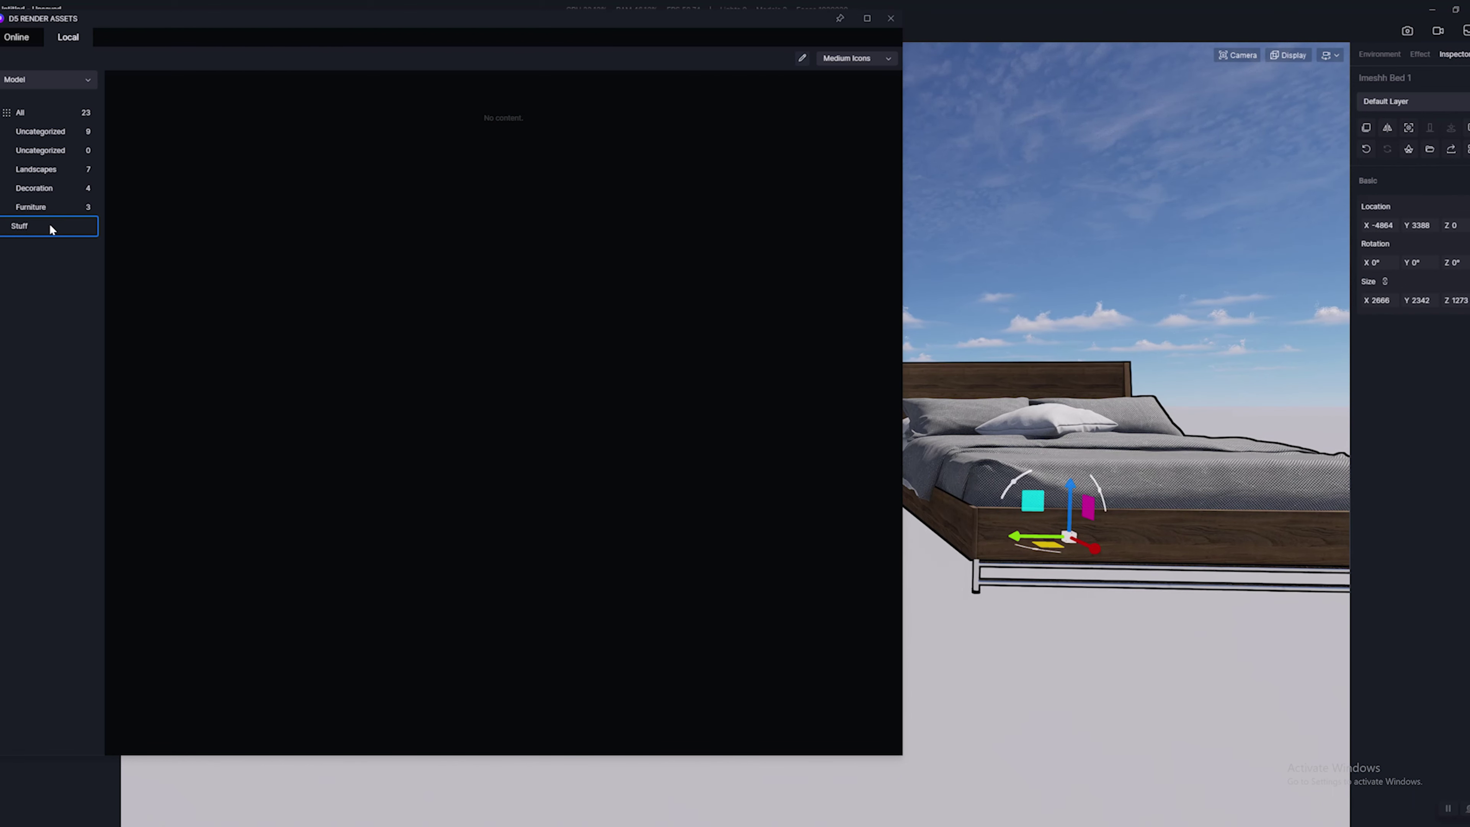
key(Return)
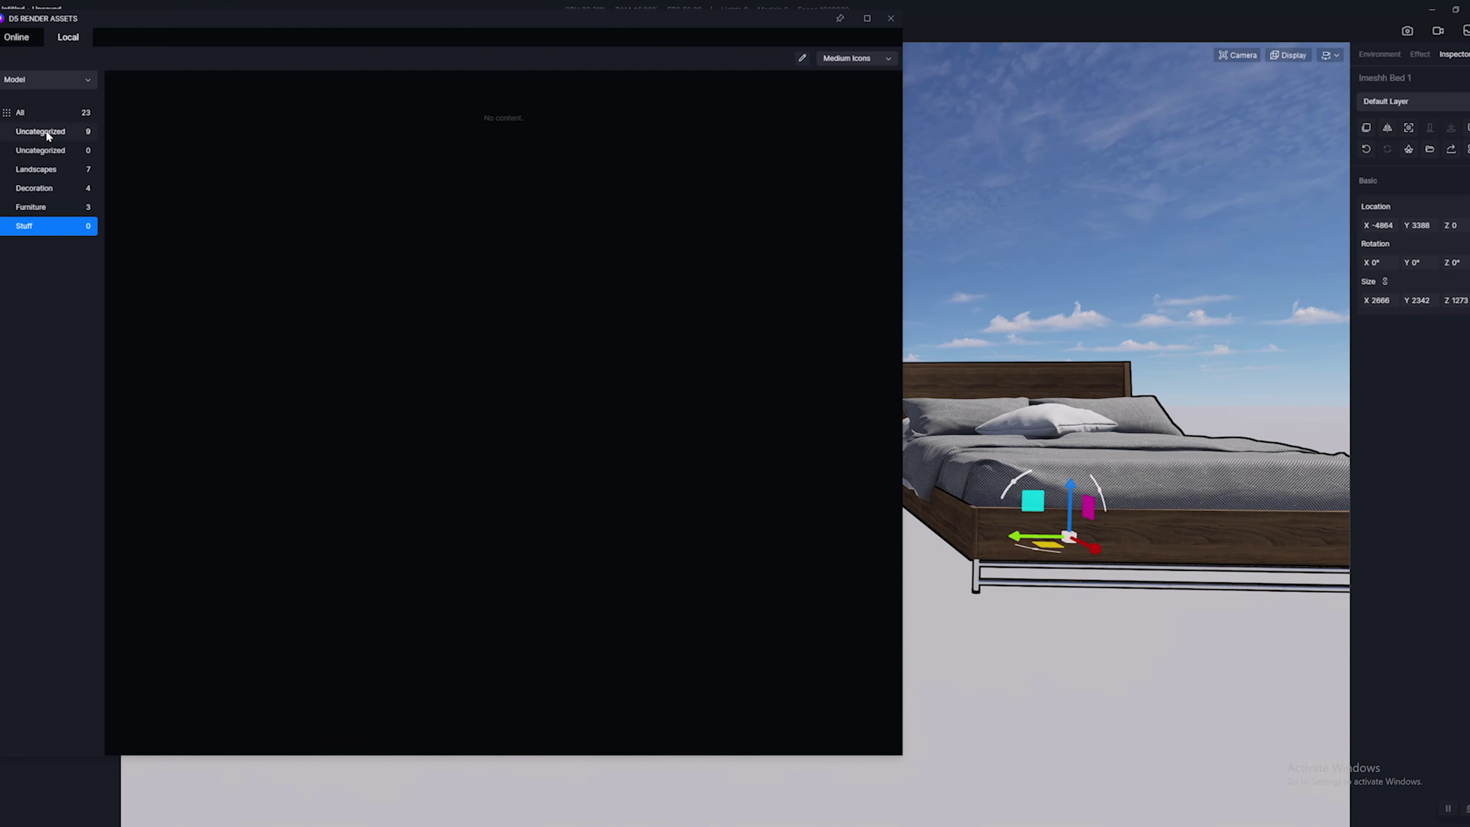
Step: Move the Imeshh Bed 1 asset from the full local model list into the Stuff category
click(39, 112)
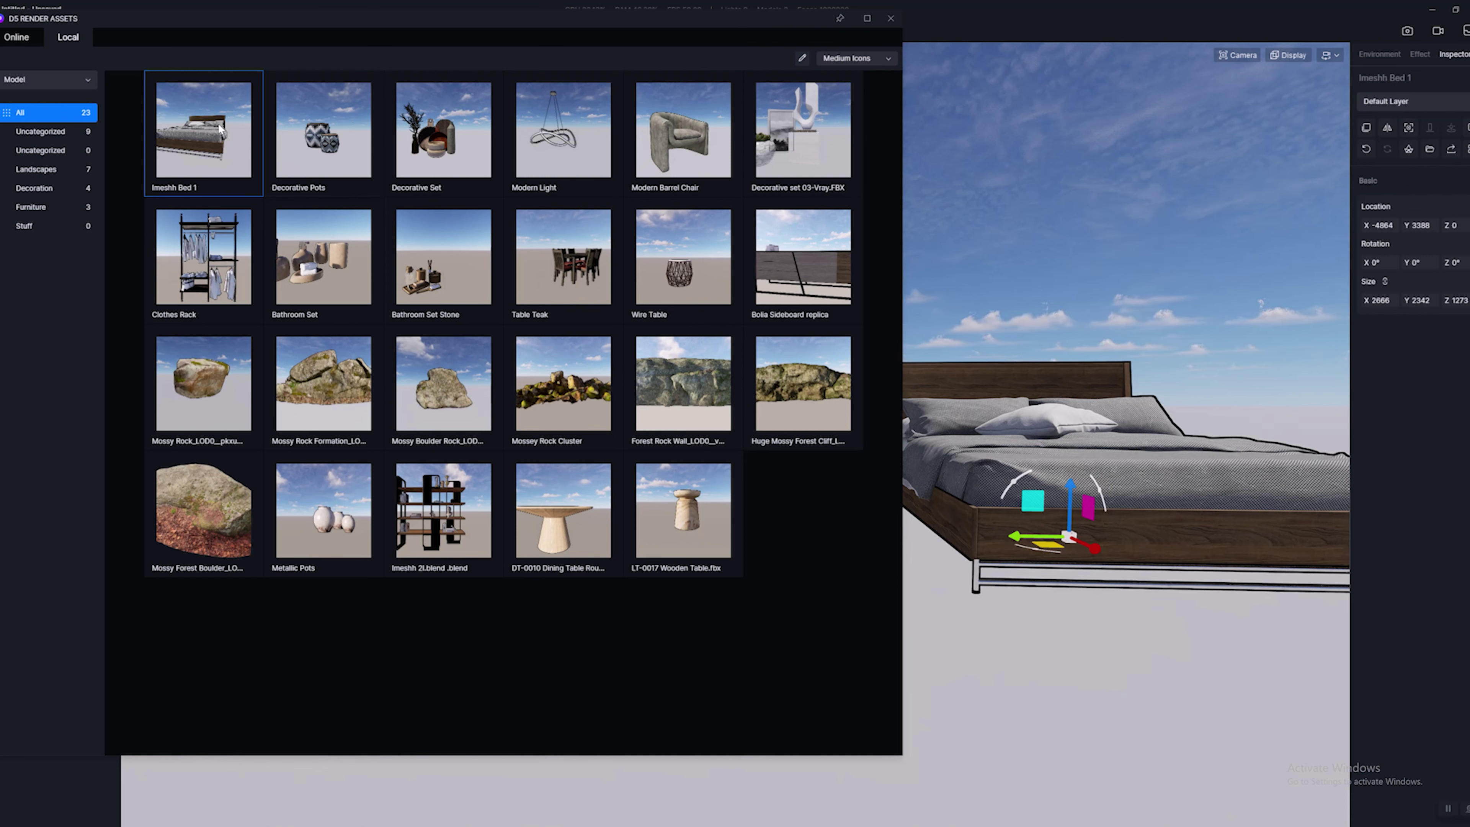
right_click(206, 127)
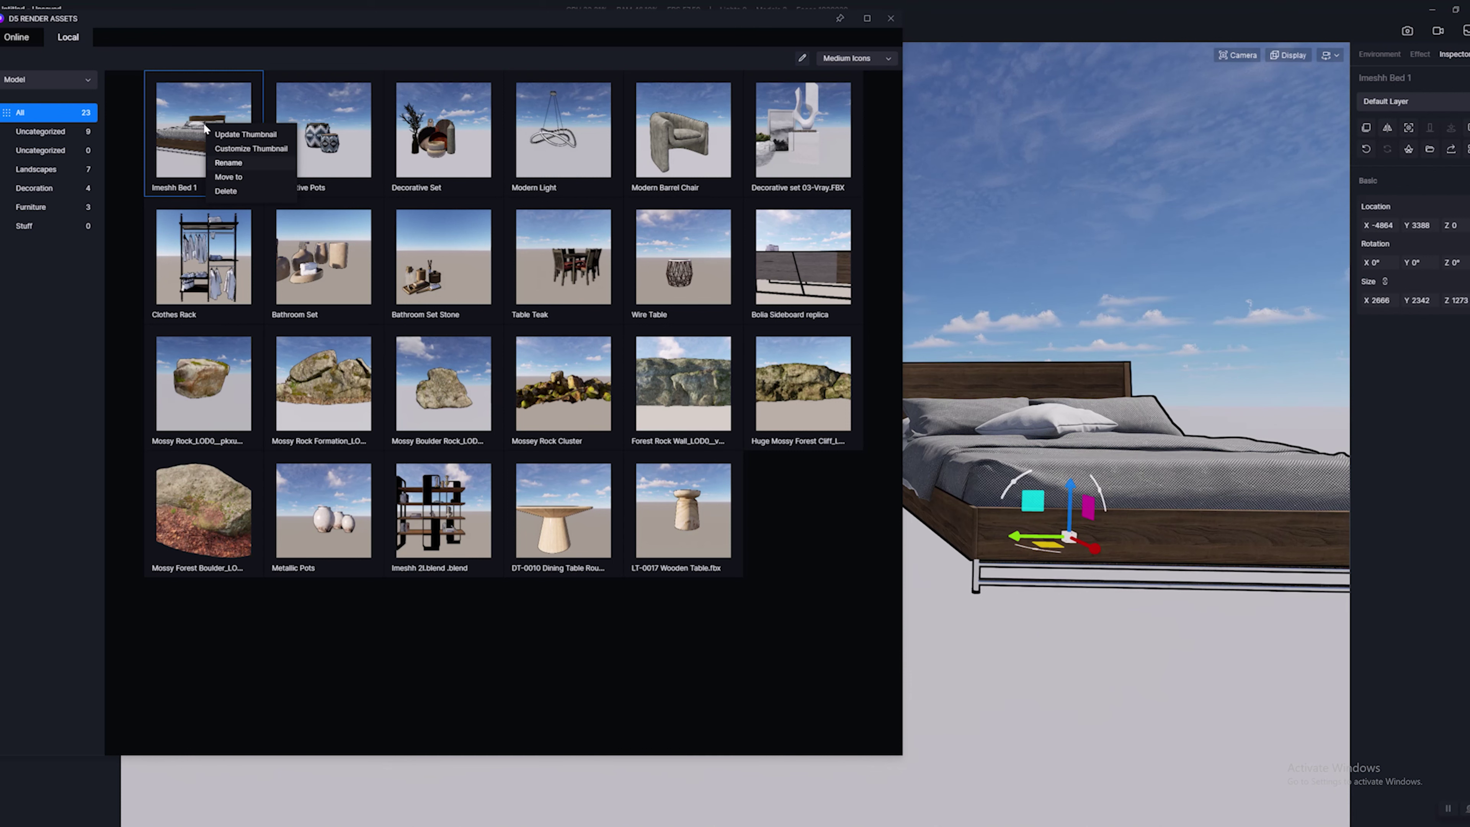
click(228, 177)
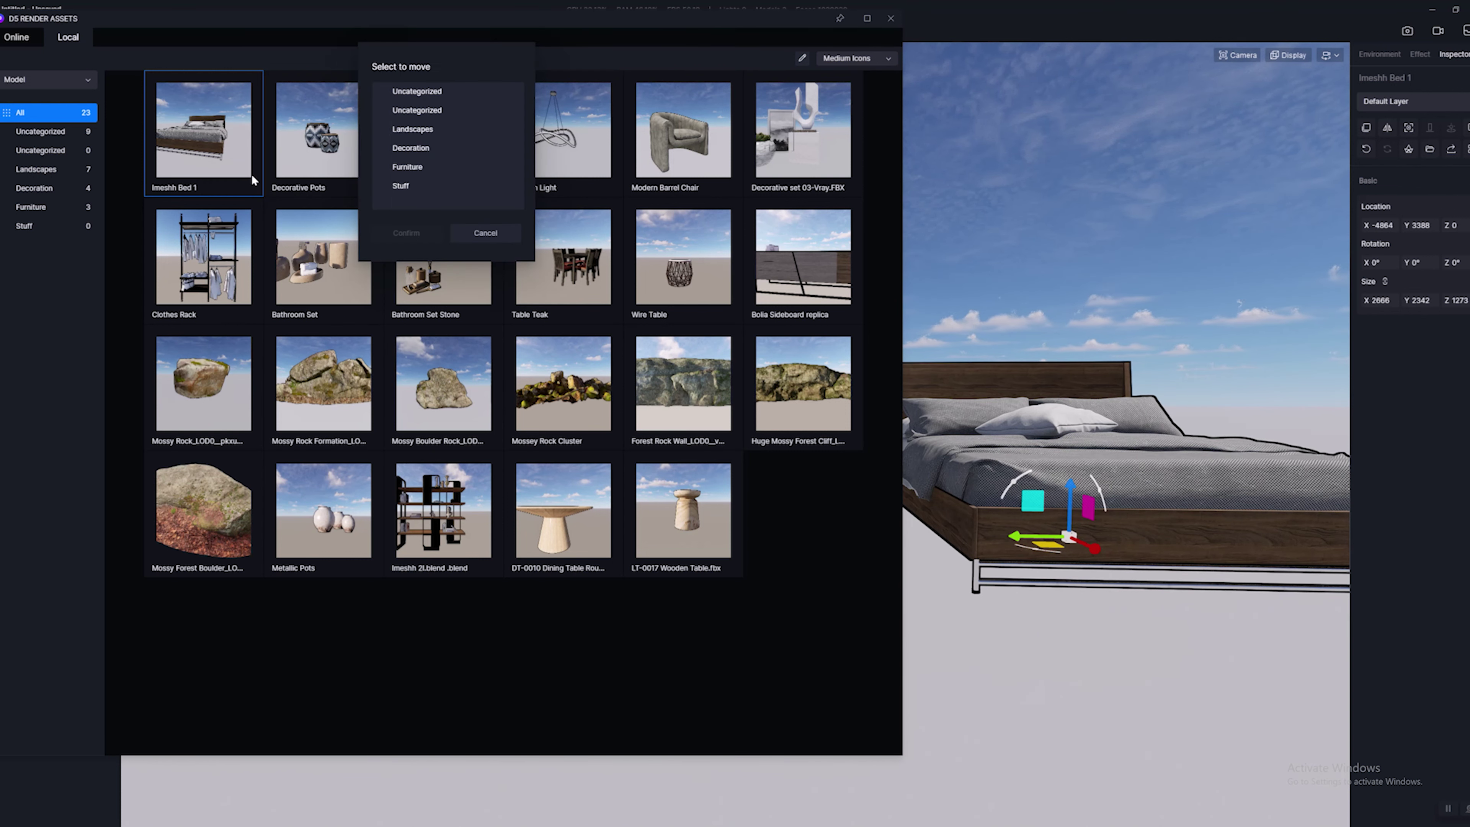
click(408, 185)
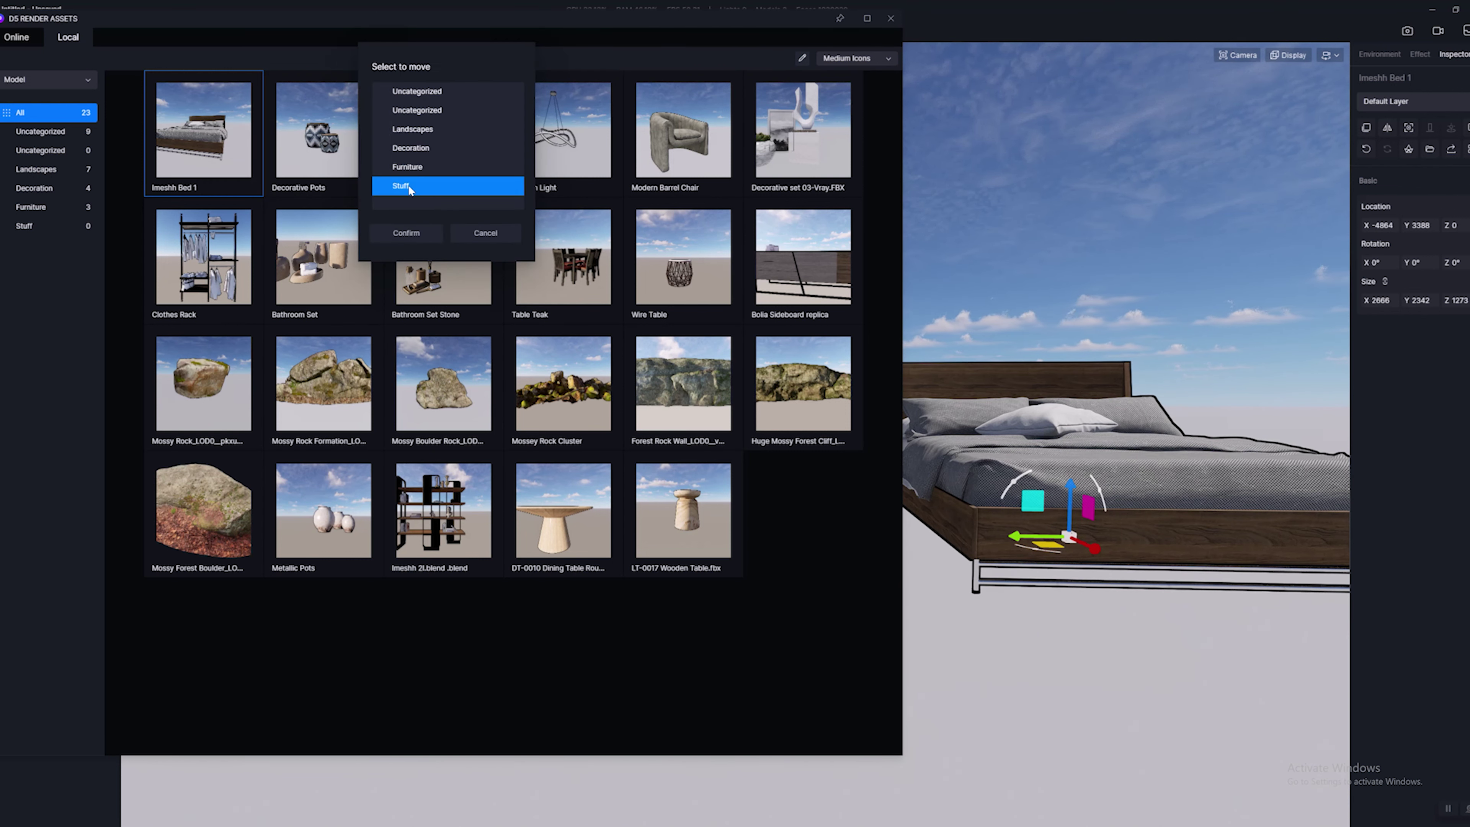
click(402, 231)
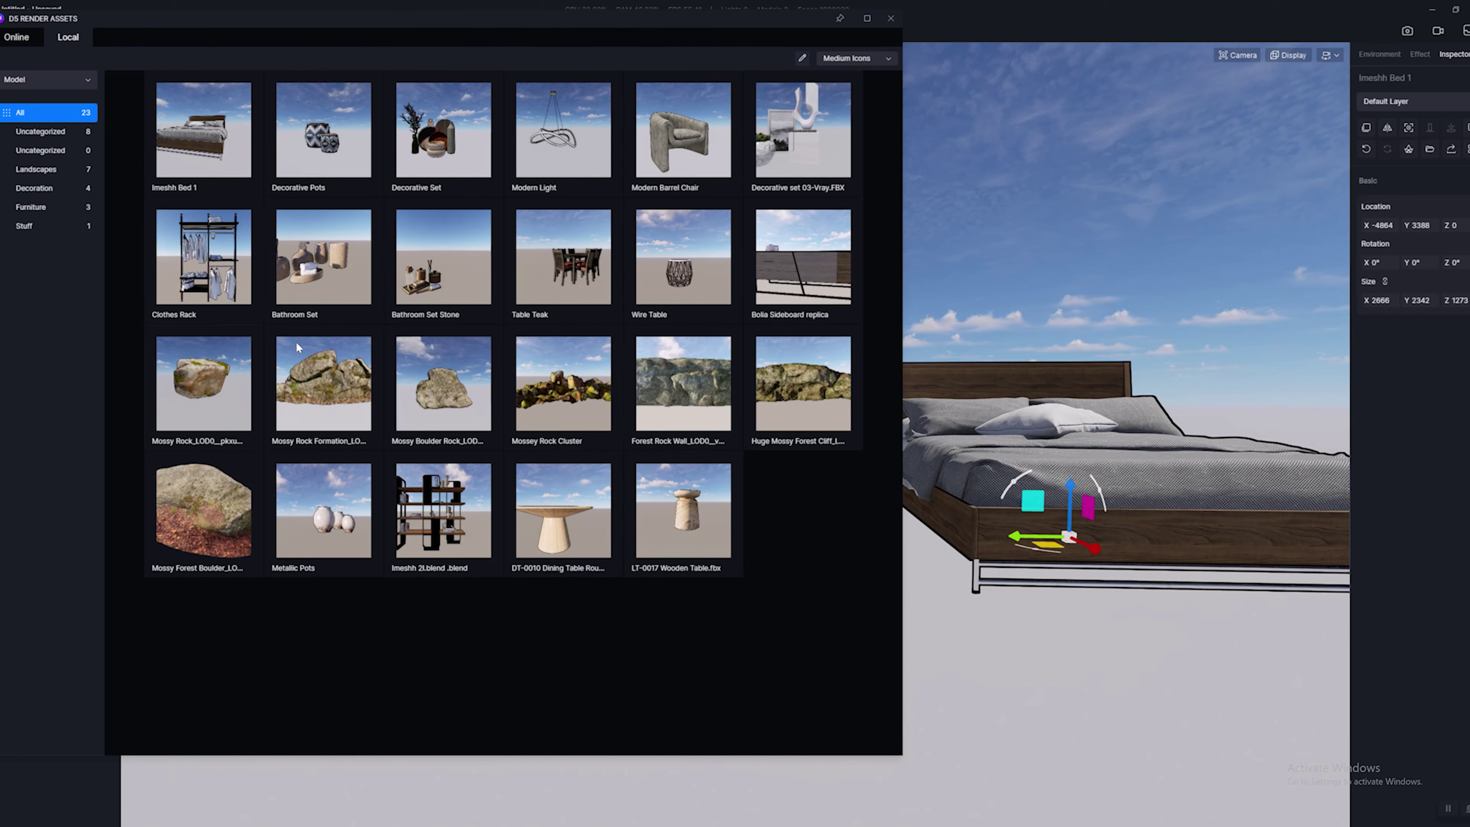
Step: Review the options available for the Imeshh Bed 1 asset and browse the Landscapes, Decoration and Furniture categories
right_click(200, 129)
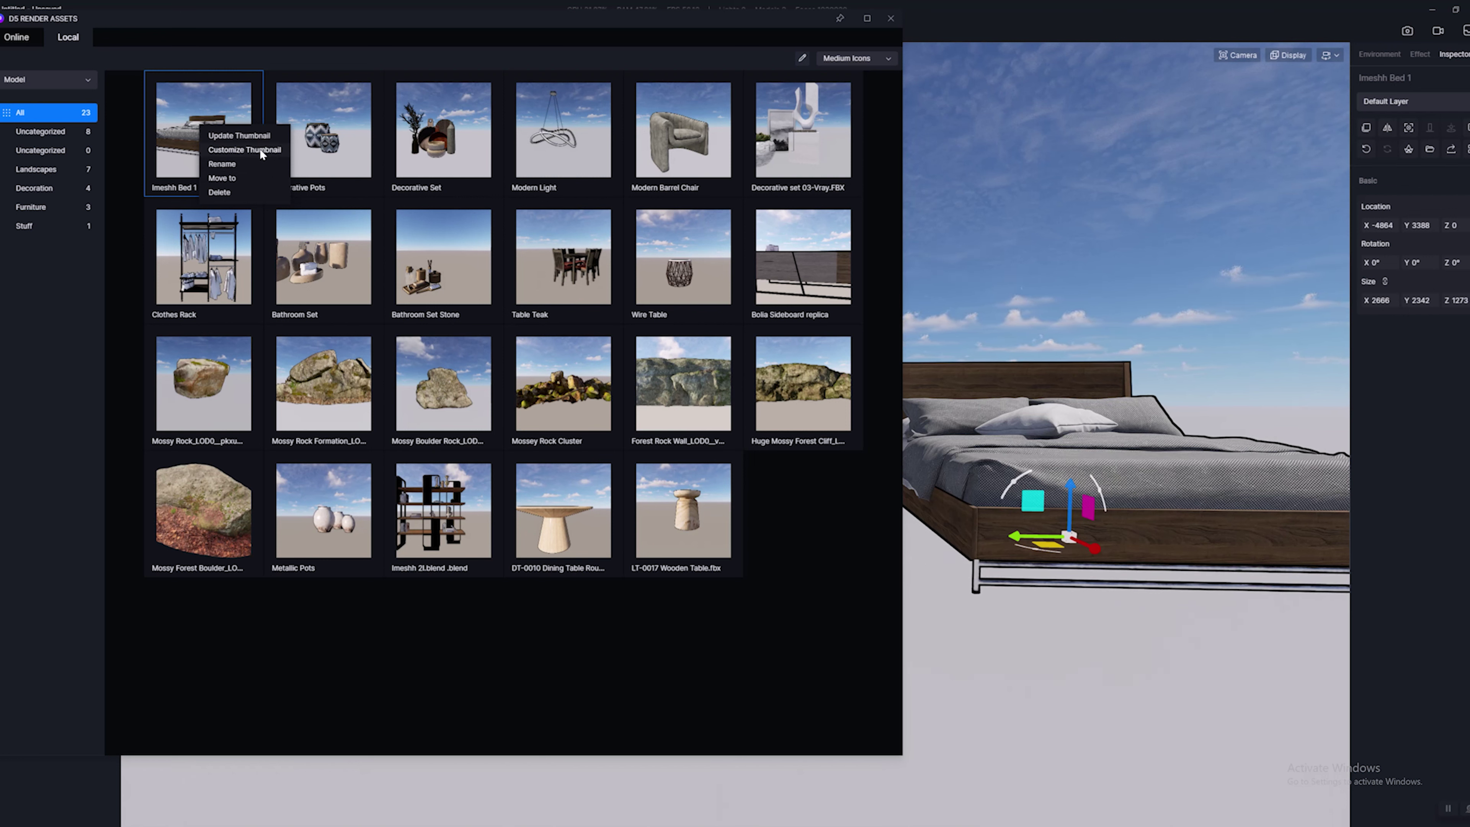
click(432, 687)
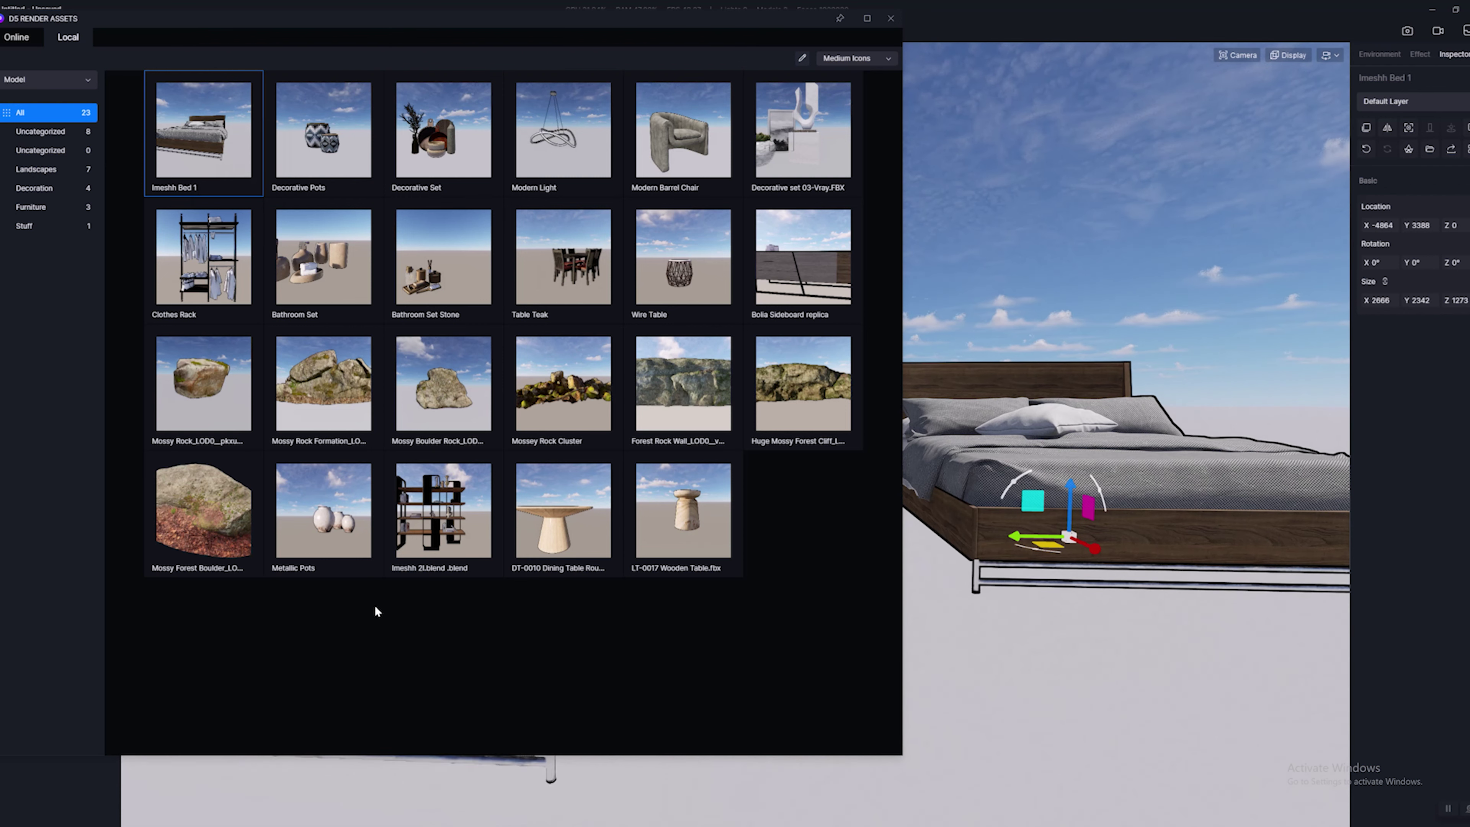
click(29, 170)
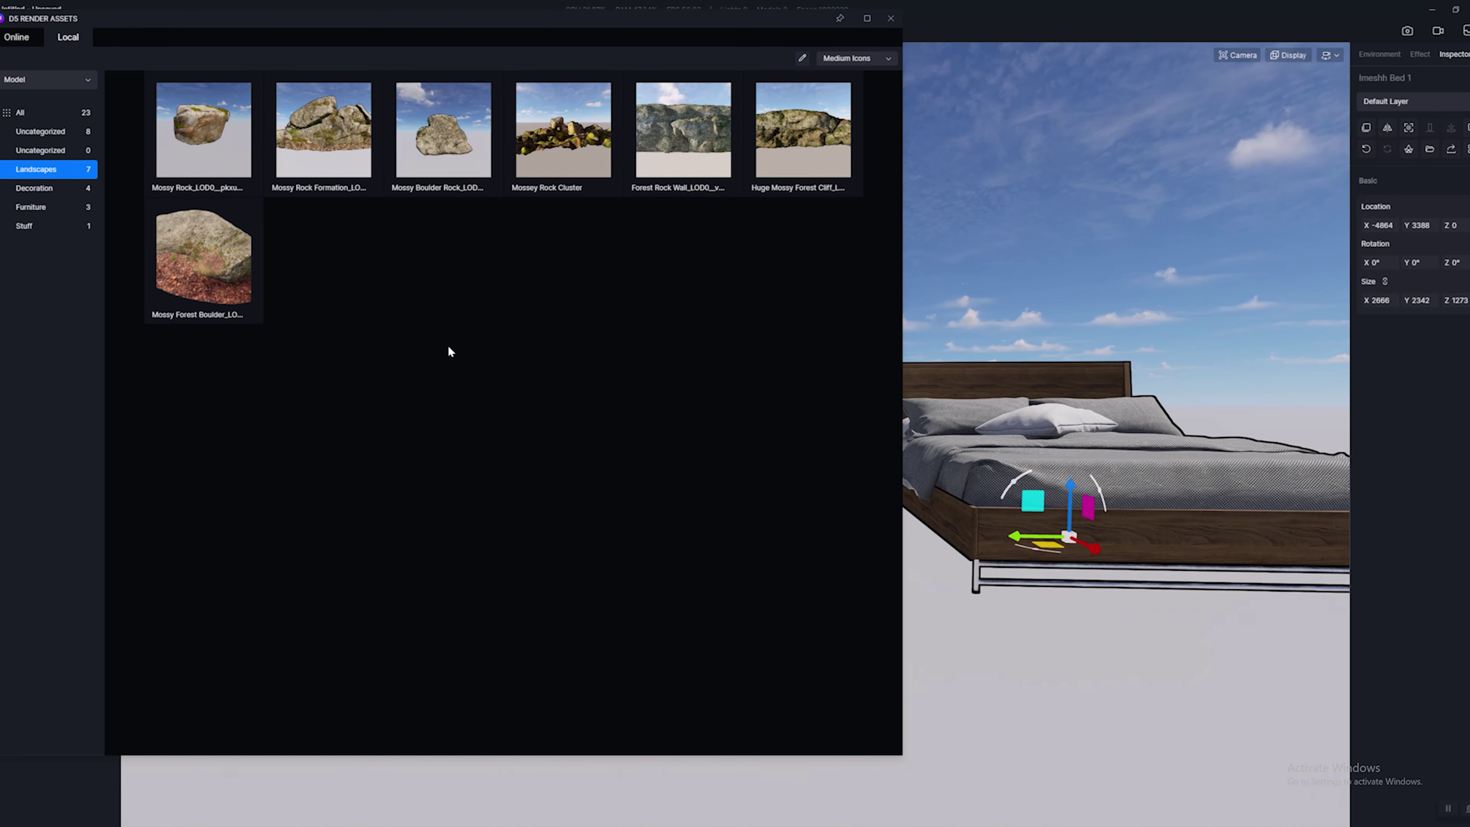
click(17, 190)
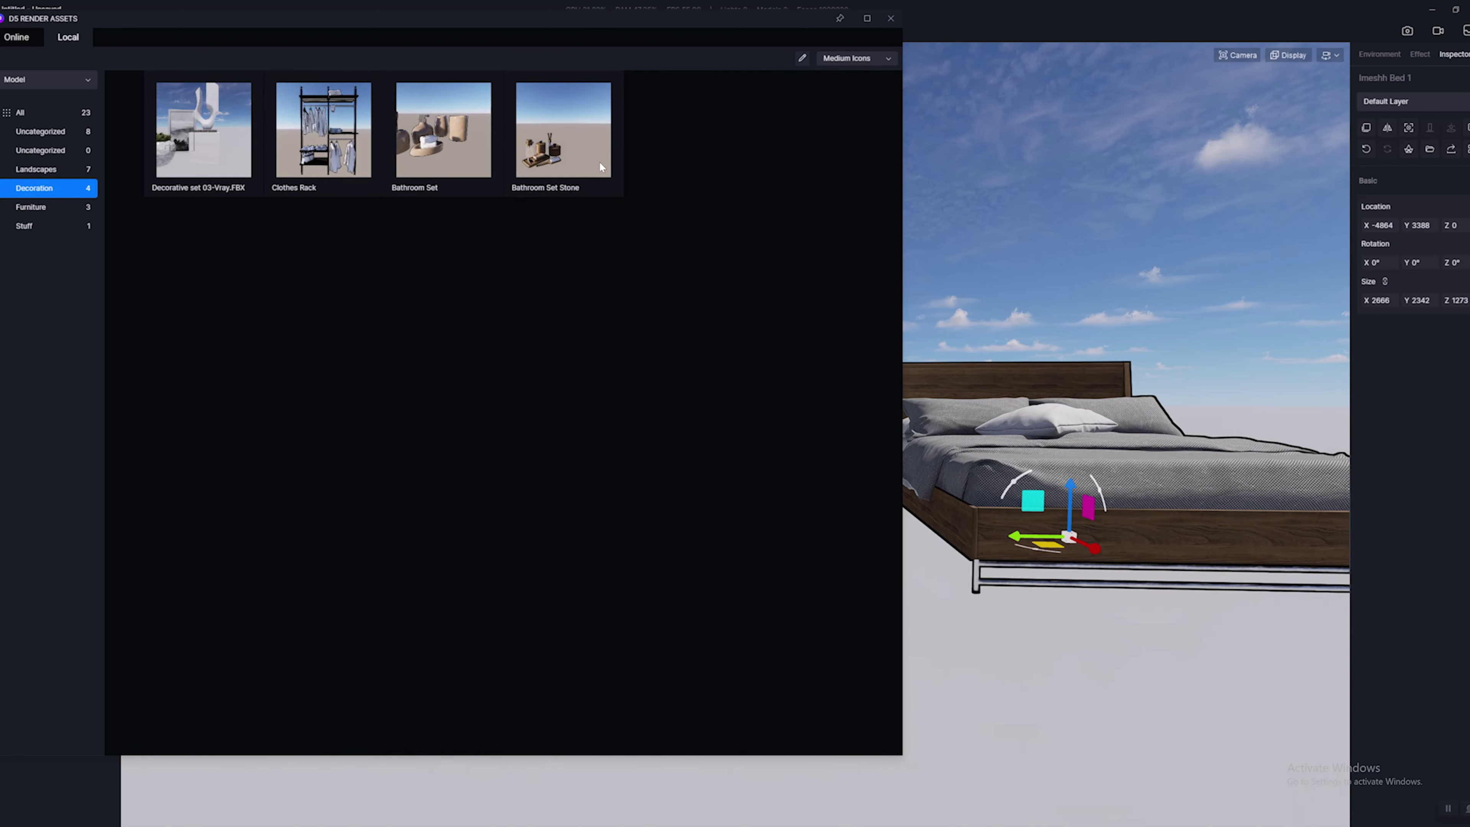
click(30, 214)
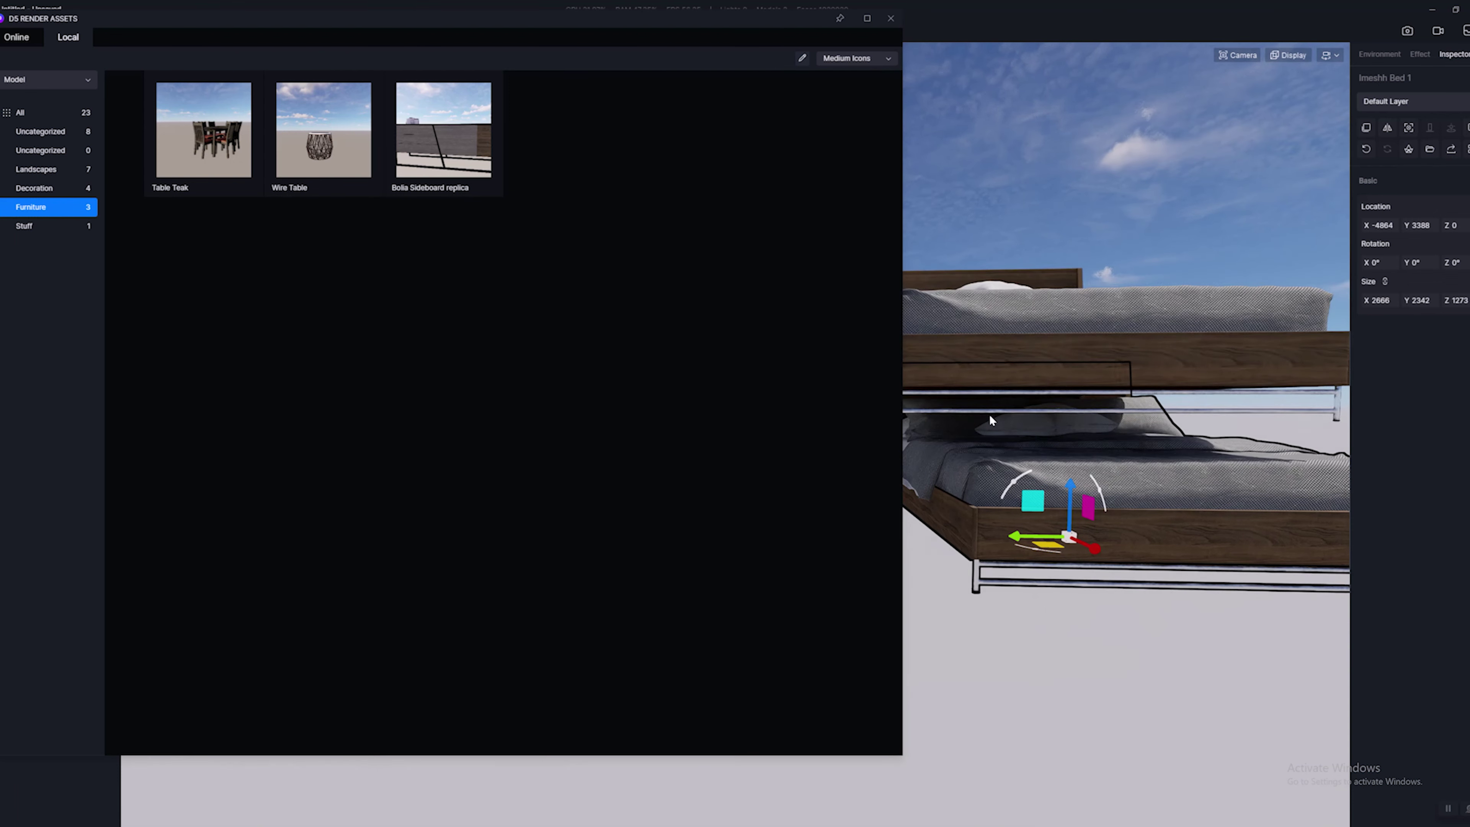
Step: Close the asset library and view both beds together in the scene
scroll(955, 409, down, 4)
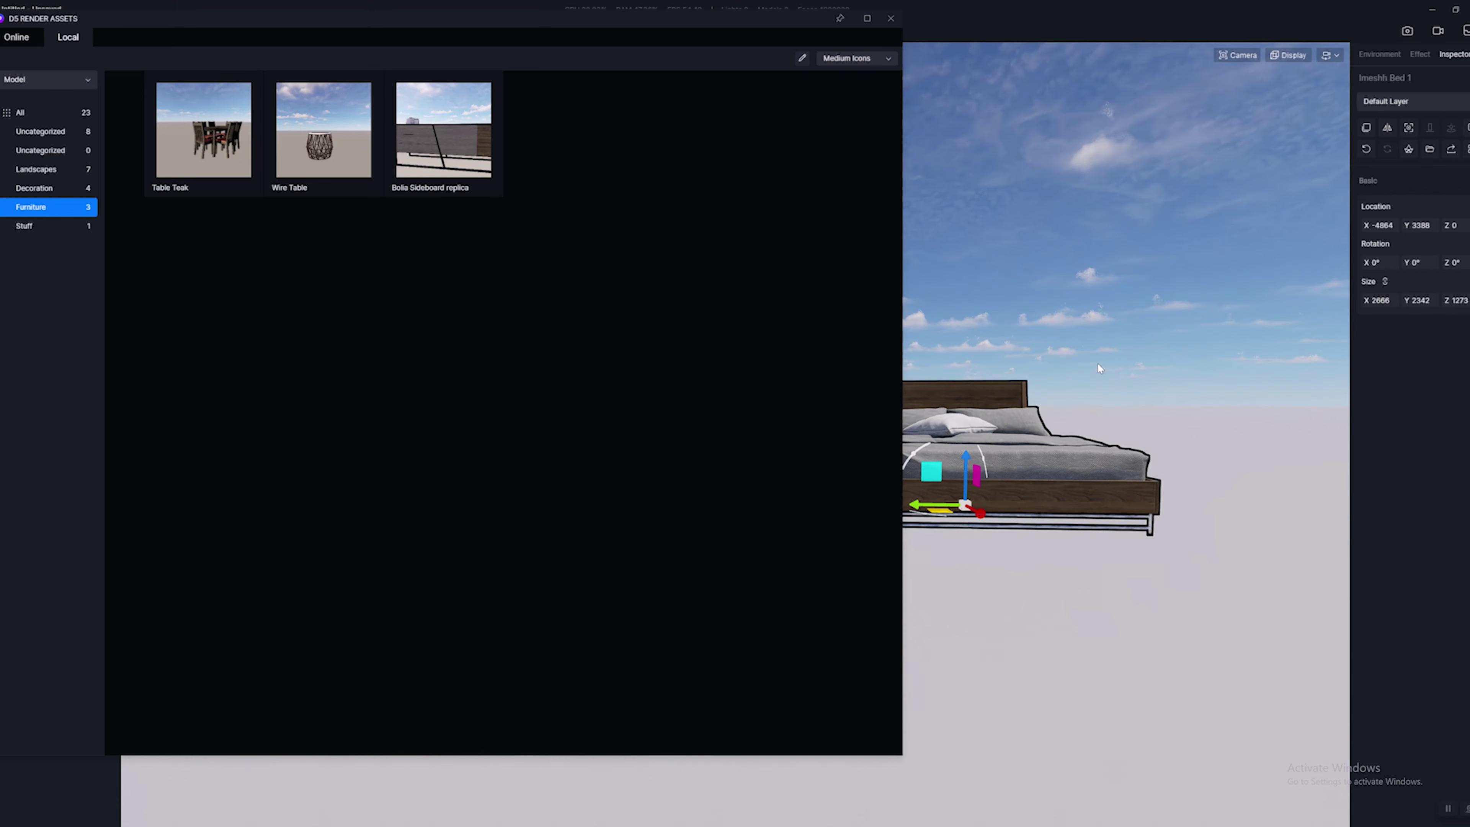
click(891, 18)
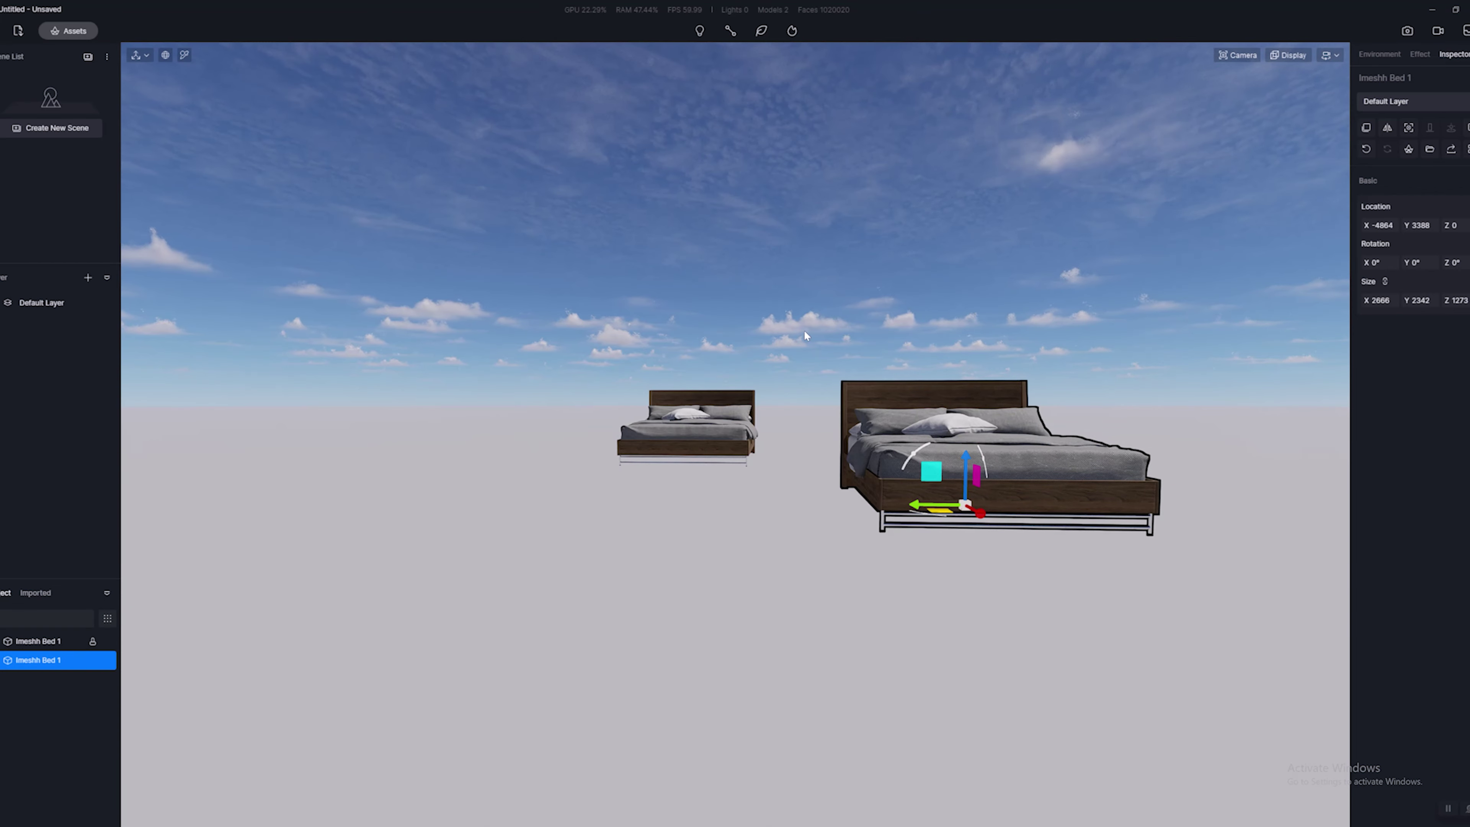
scroll(816, 533, up, 2)
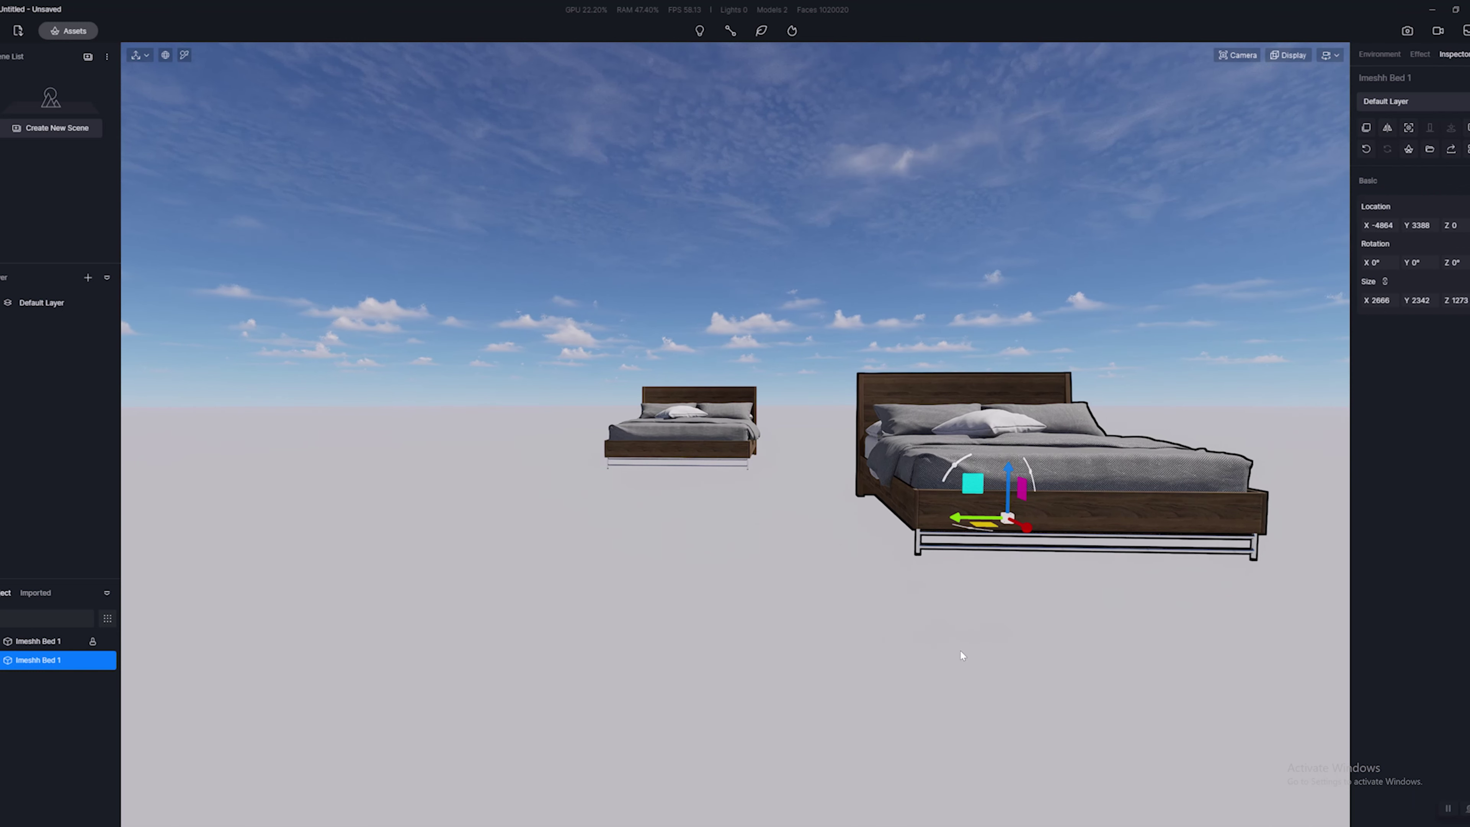
right_drag(889, 584, 870, 565)
scroll(869, 565, up, 3)
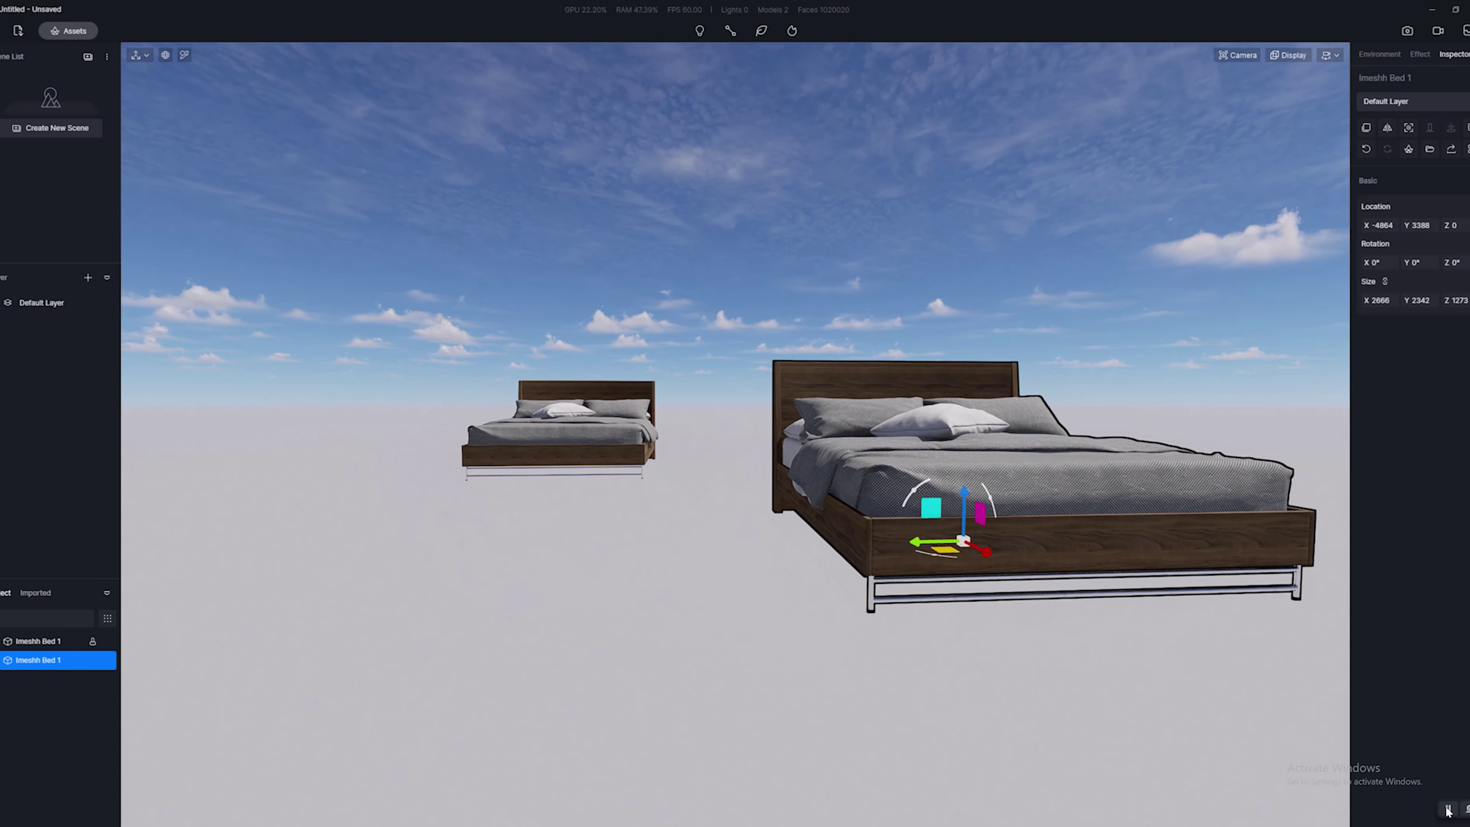